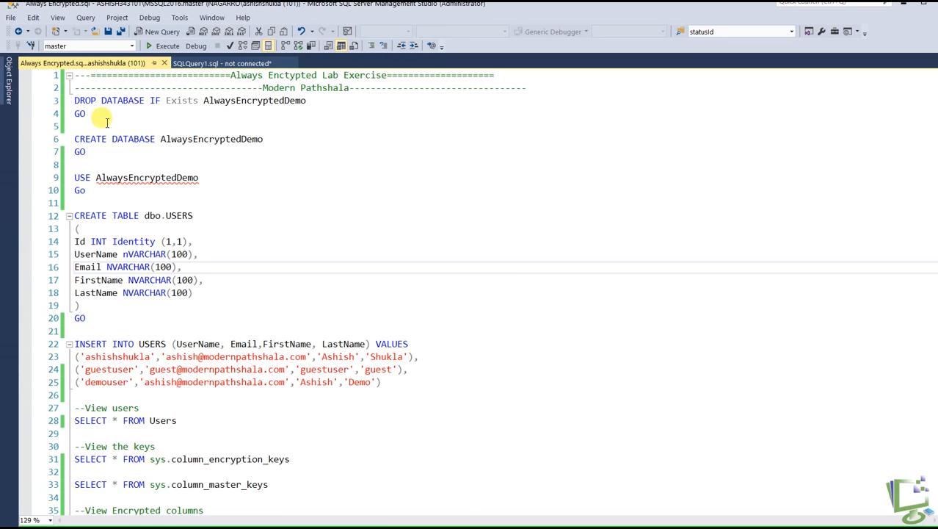
Run the script statements that drop any existing AlwaysEncryptedDemo database and create it again
drag(86, 114, 70, 100)
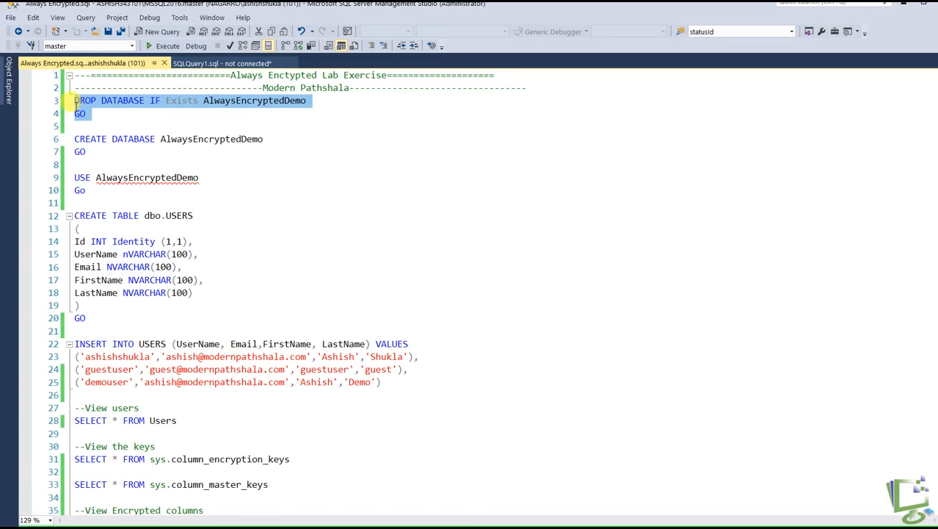
click(163, 45)
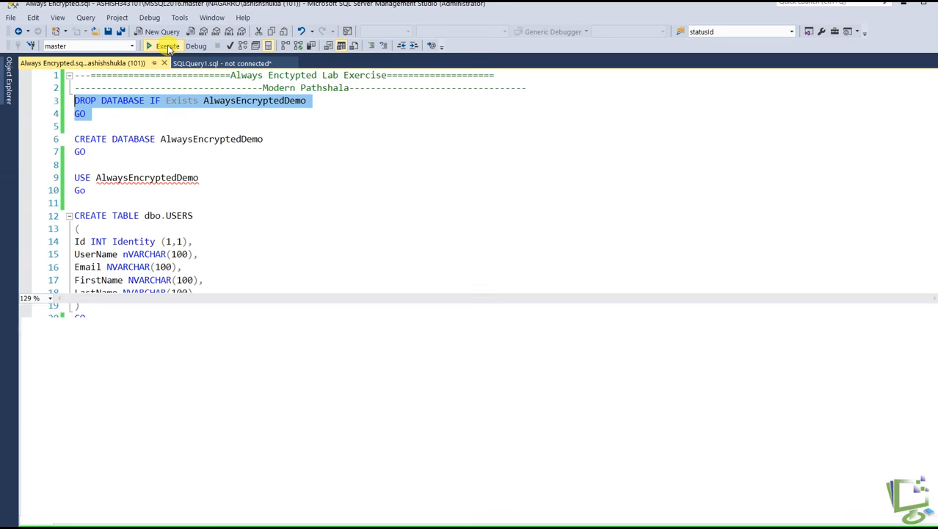
click(151, 139)
drag(88, 152, 74, 139)
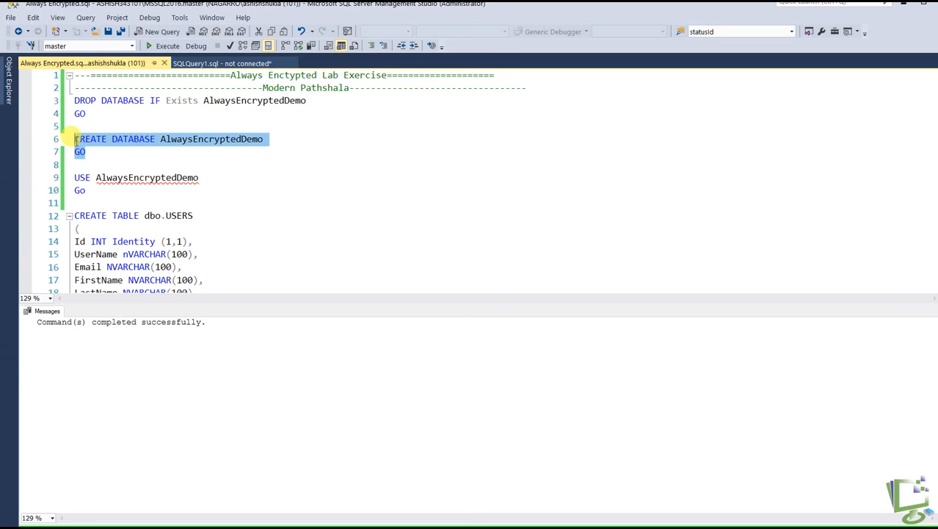
click(163, 46)
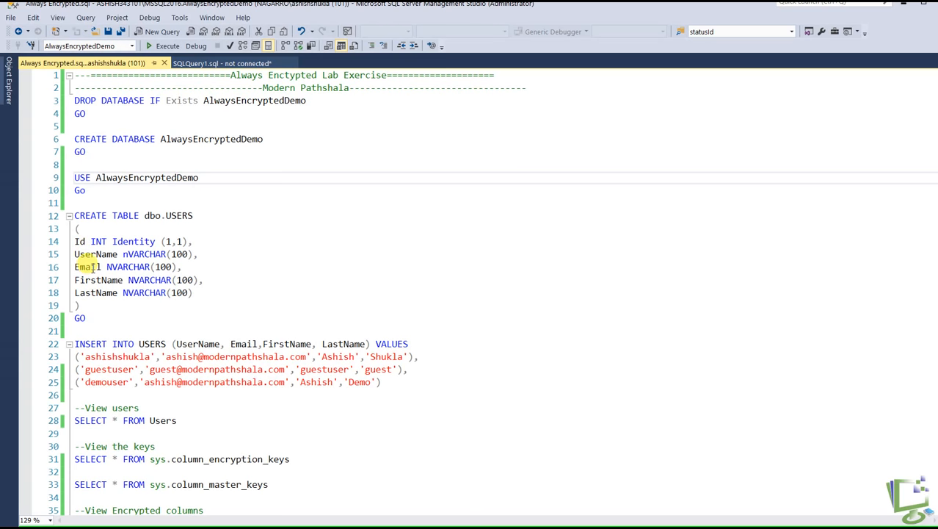
Run the CREATE TABLE statement for dbo.USERS in AlwaysEncryptedDemo, and hide the results afterwards shown below the script
drag(86, 318, 71, 216)
click(159, 47)
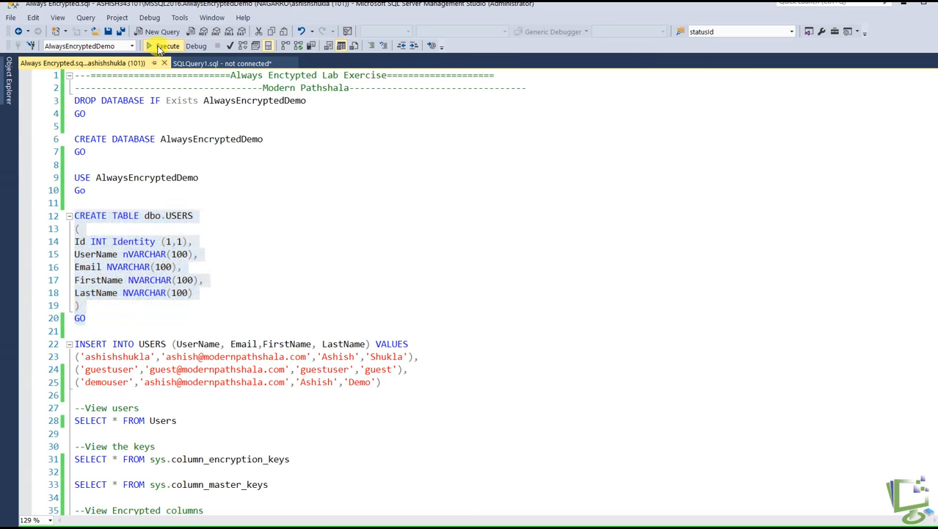
click(149, 205)
key(ctrl+r)
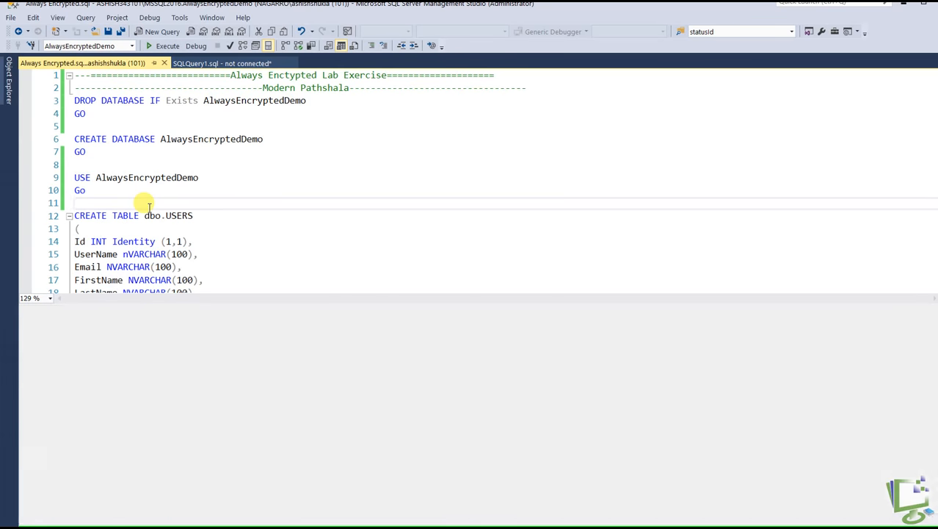
Run the INSERT INTO USERS statement to add the three sample user rows, and hide the results pane
scroll(303, 282, down, 2)
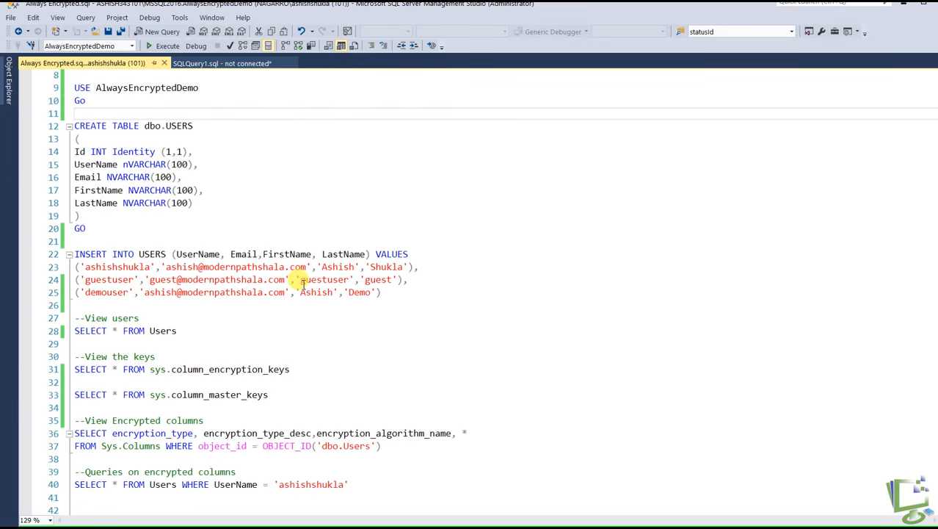
click(412, 293)
shift+click(74, 241)
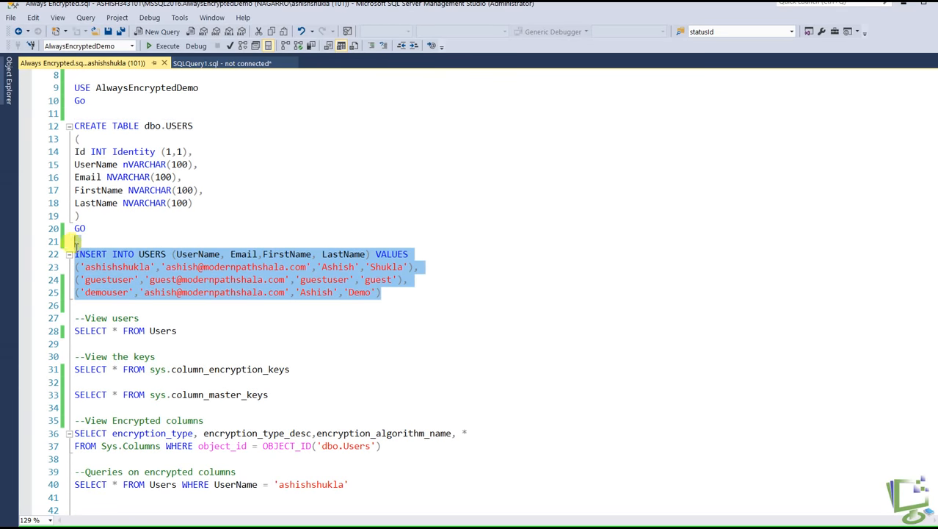
click(167, 45)
click(247, 137)
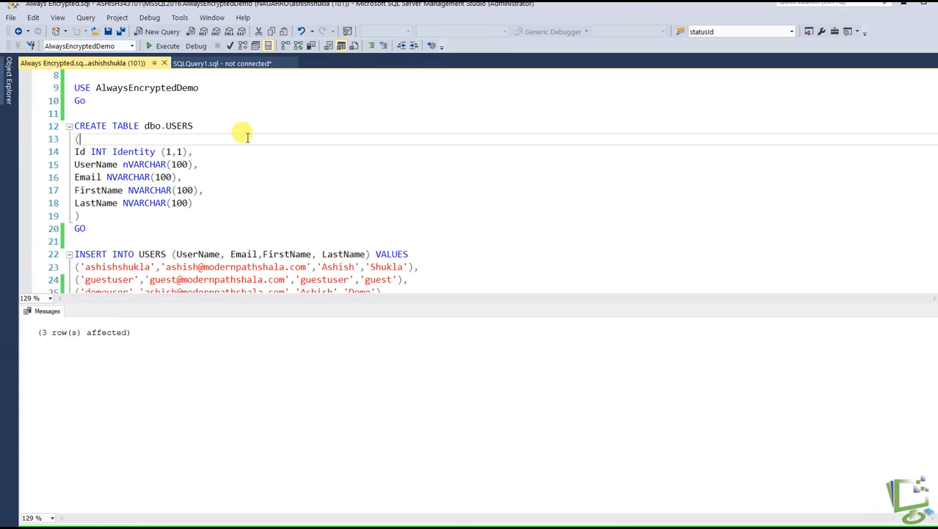
key(ctrl+r)
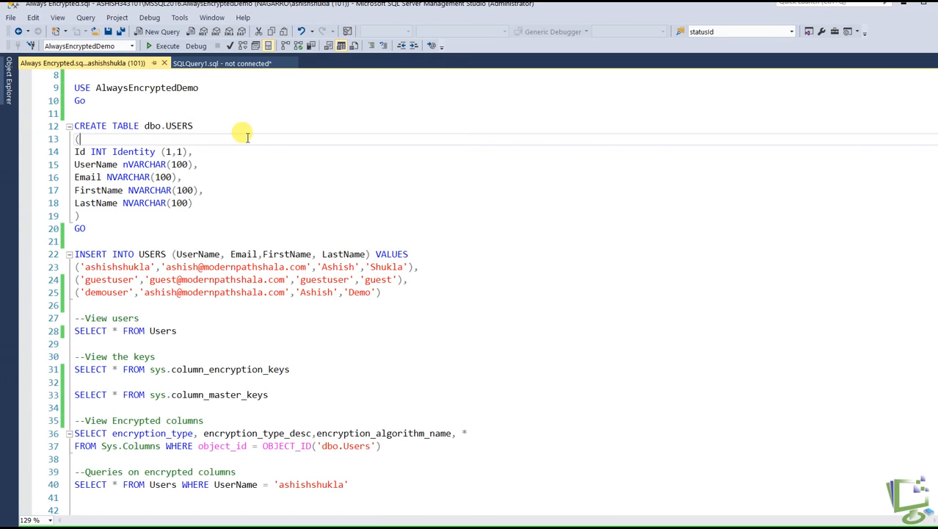
Run the SELECT * FROM Users query to view the stored rows, and hide the results pane
scroll(273, 231, down, 2)
drag(177, 240, 74, 229)
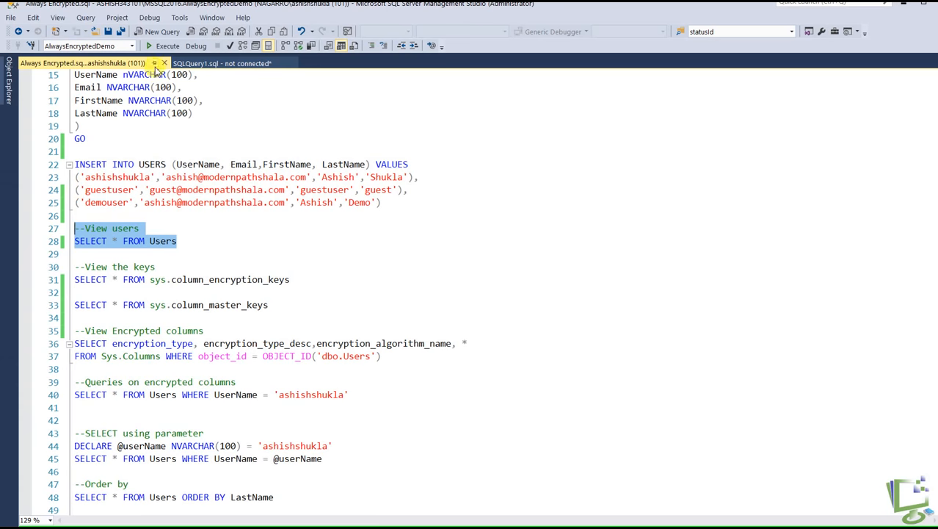
click(168, 47)
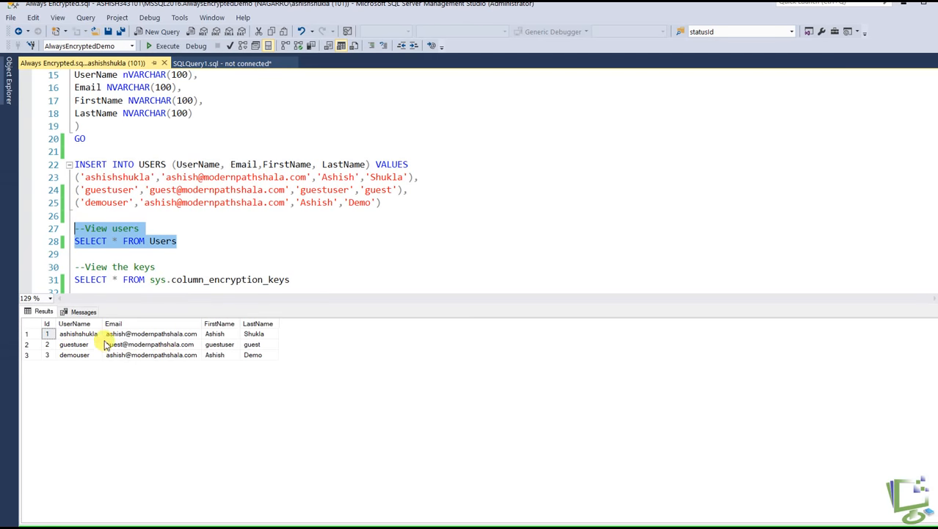
click(288, 254)
key(ctrl+r)
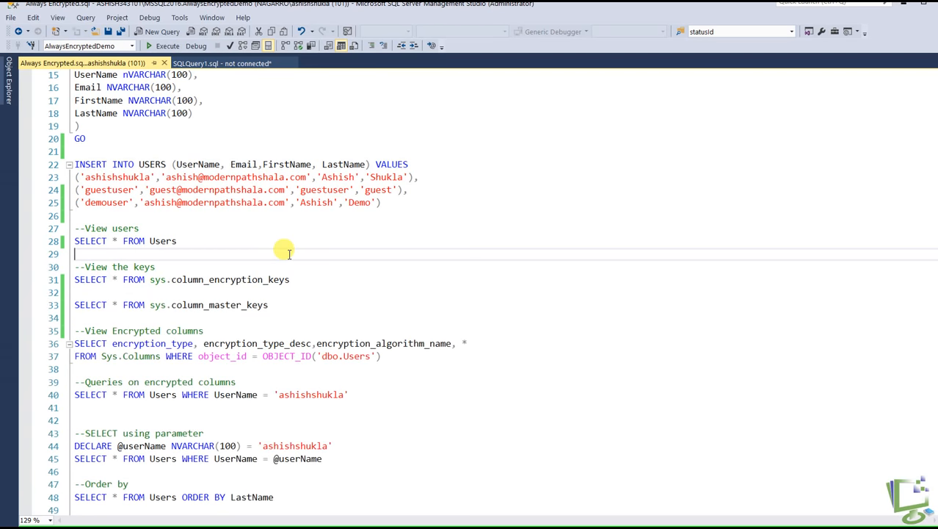
Run the "View the keys" queries on sys.column_encryption_keys and sys.column_master_keys
scroll(241, 274, up, 5)
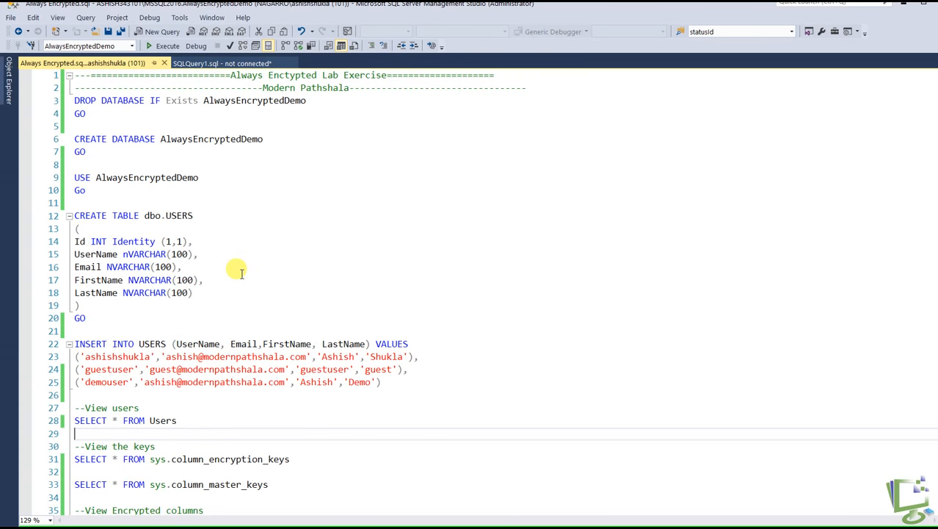
click(308, 237)
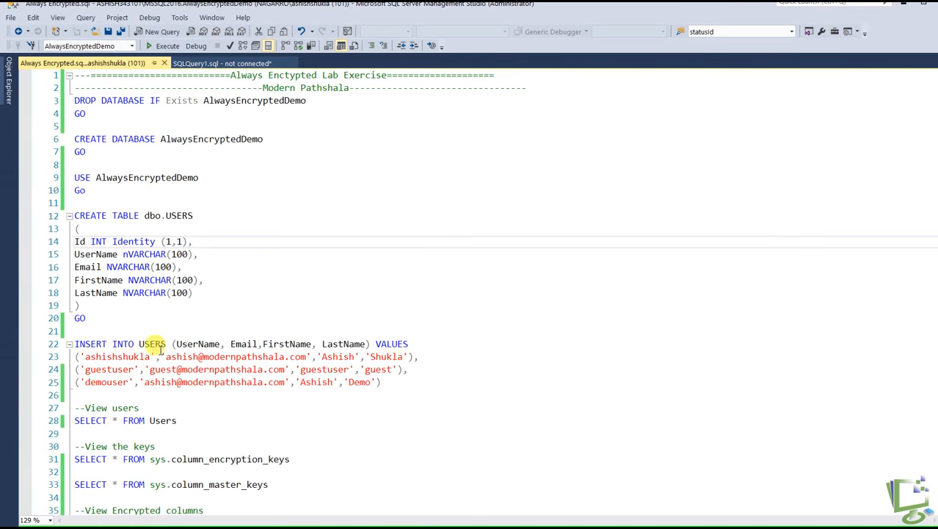
scroll(281, 316, down, 2)
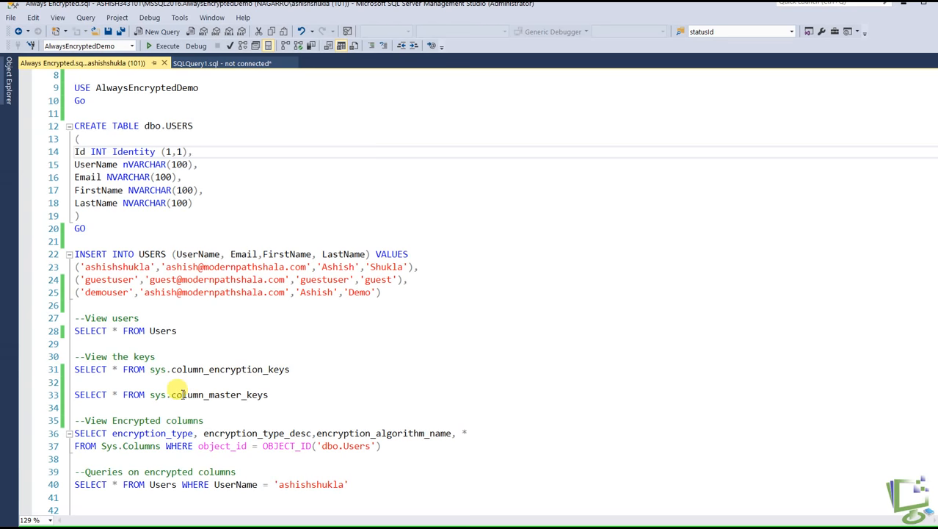
drag(269, 394, 75, 357)
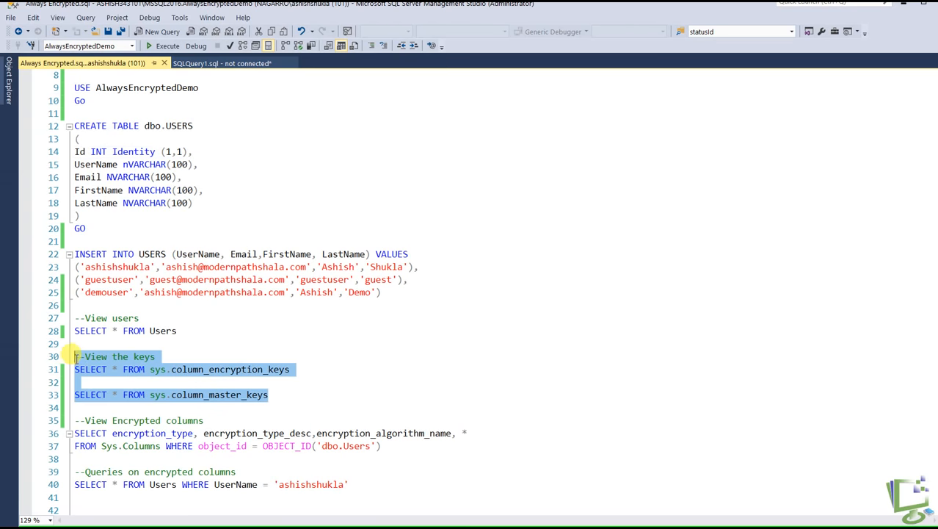
click(164, 46)
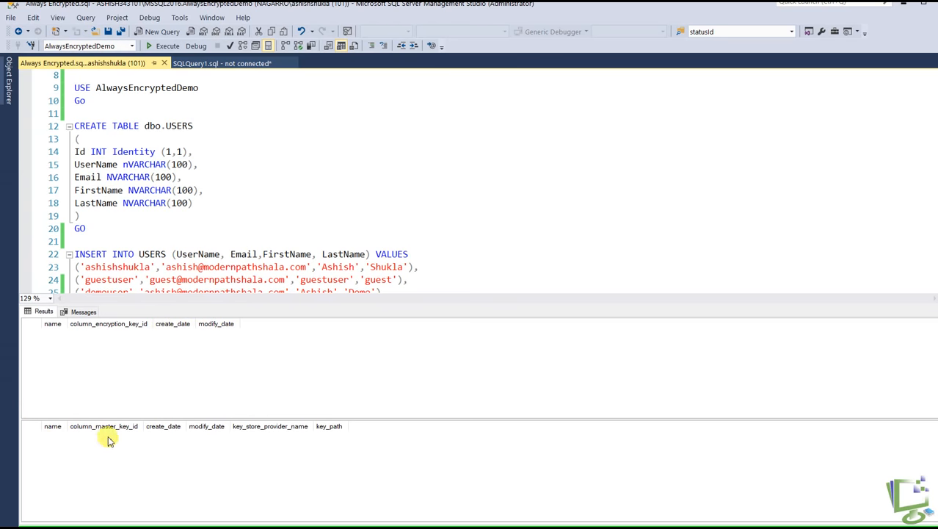
click(286, 218)
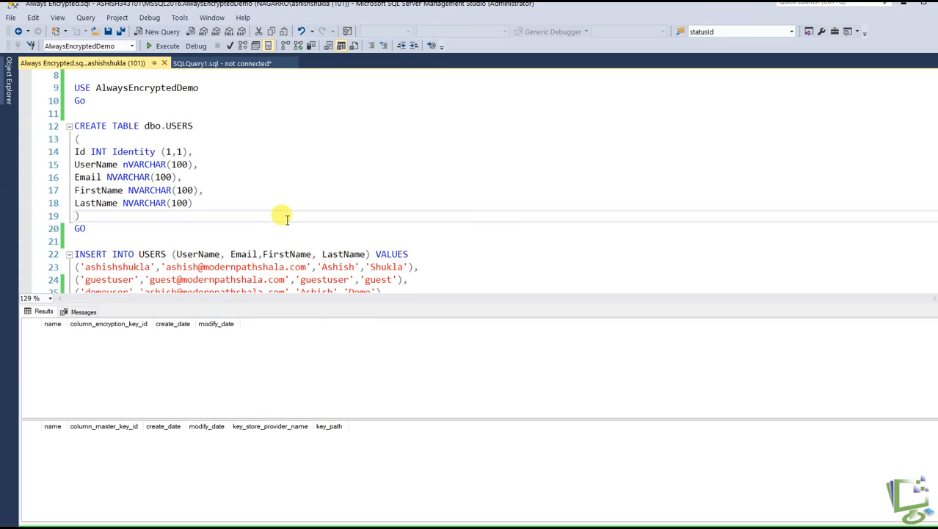
Start the Encrypt Columns wizard for the AlwaysEncryptedDemo database and advance to the Column Selection page
click(94, 156)
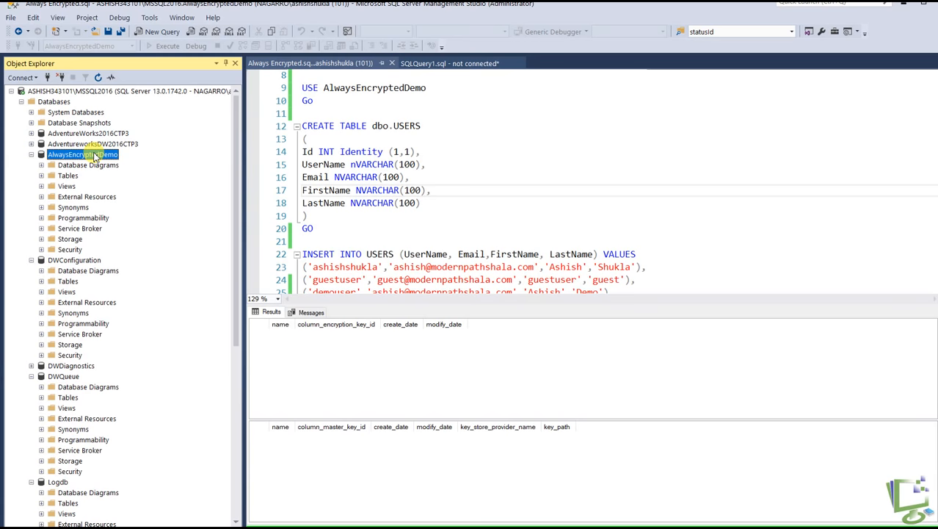
right_click(94, 157)
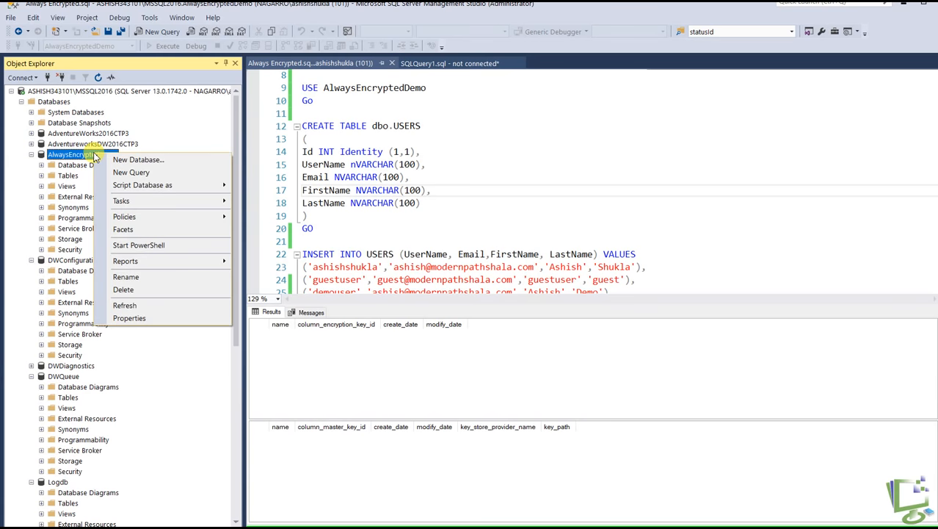
mouse_move(135, 207)
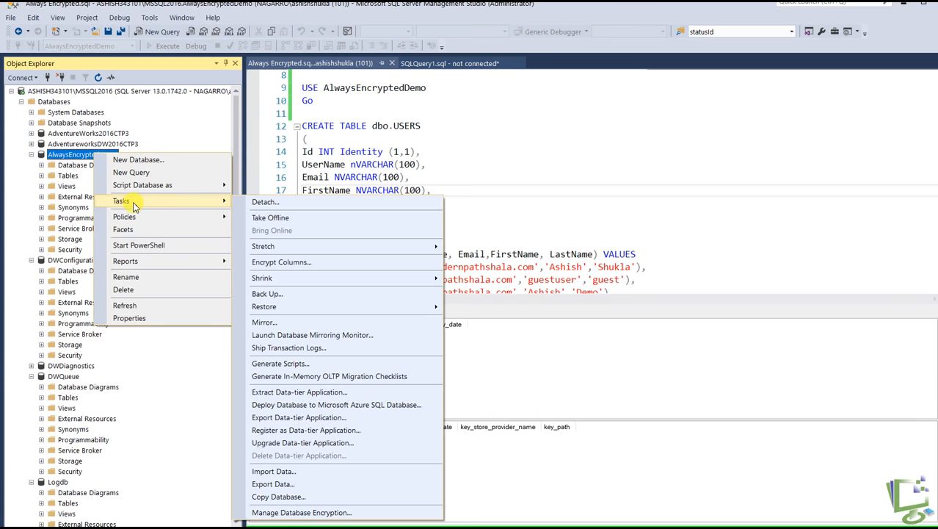
click(294, 268)
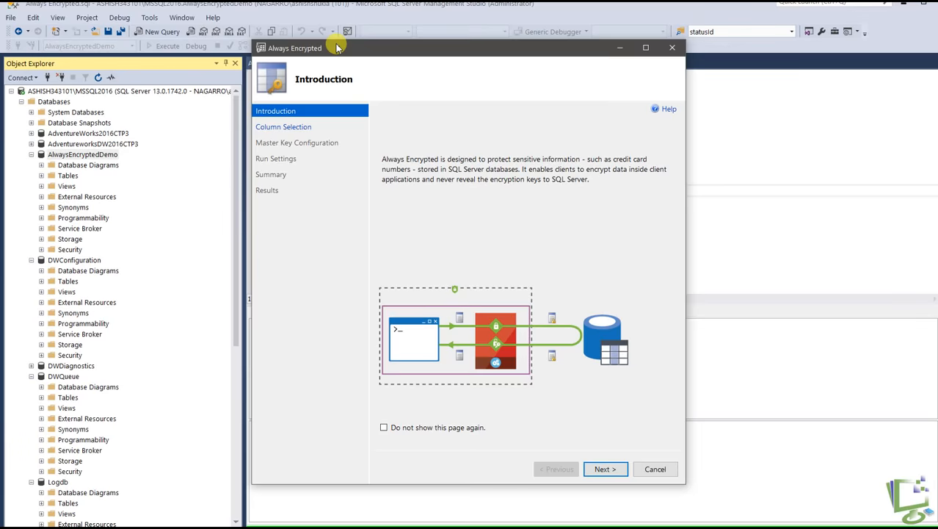
drag(338, 48, 380, 59)
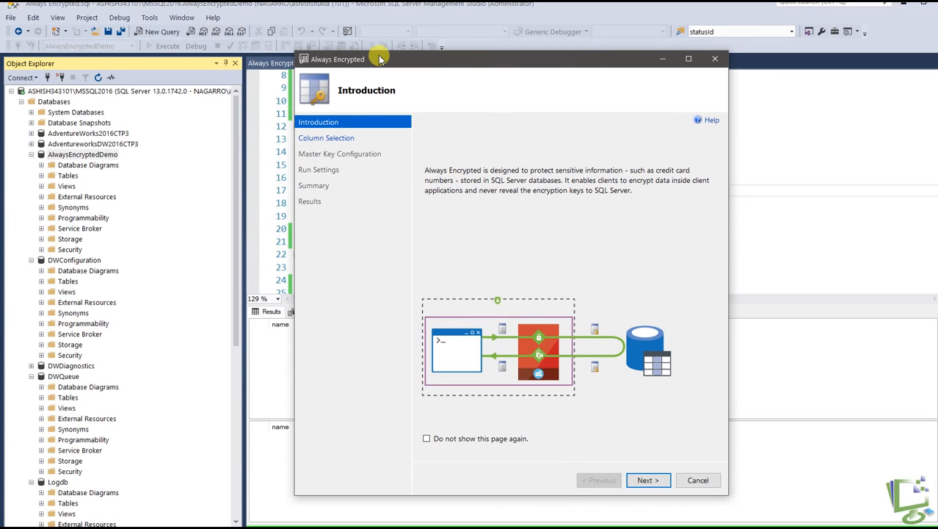
click(640, 480)
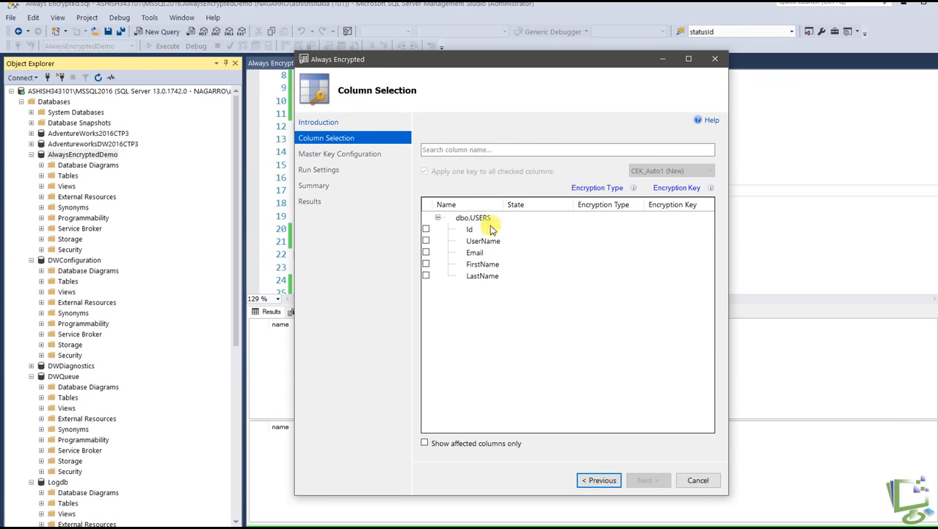
Select the UserName, Email and FirstName columns of dbo.USERS for encryption
click(426, 231)
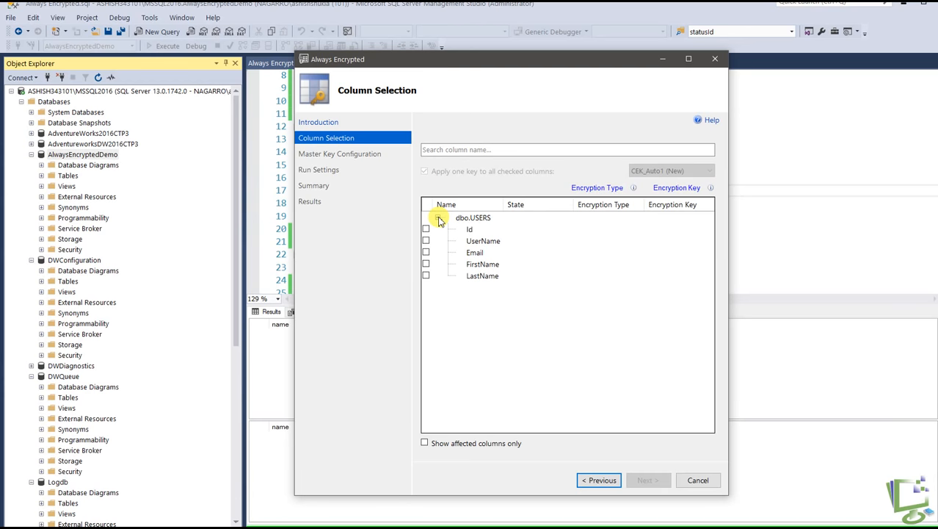
click(440, 220)
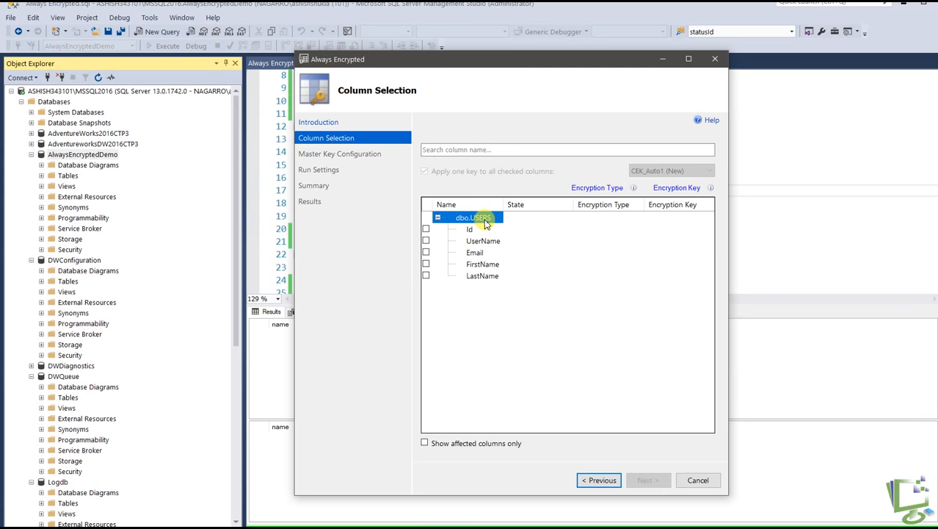
click(425, 242)
click(426, 253)
click(426, 267)
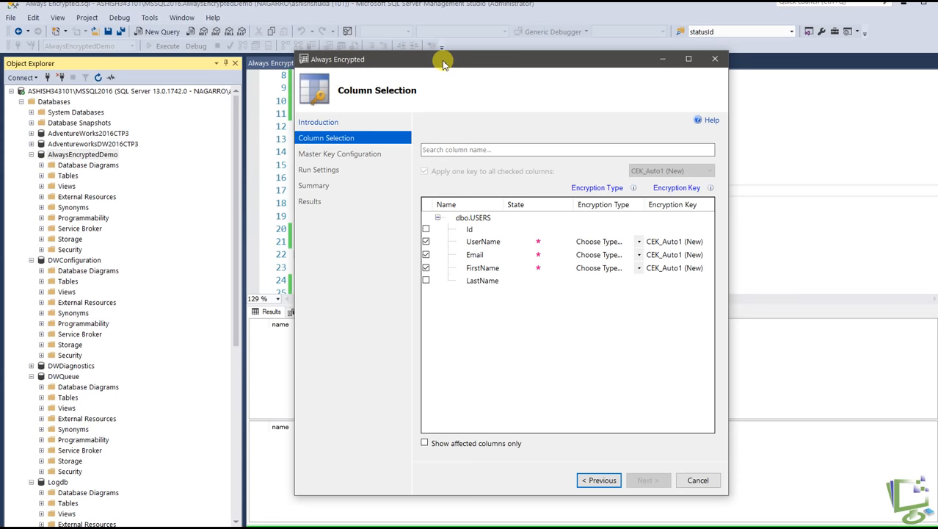
drag(443, 64, 418, 57)
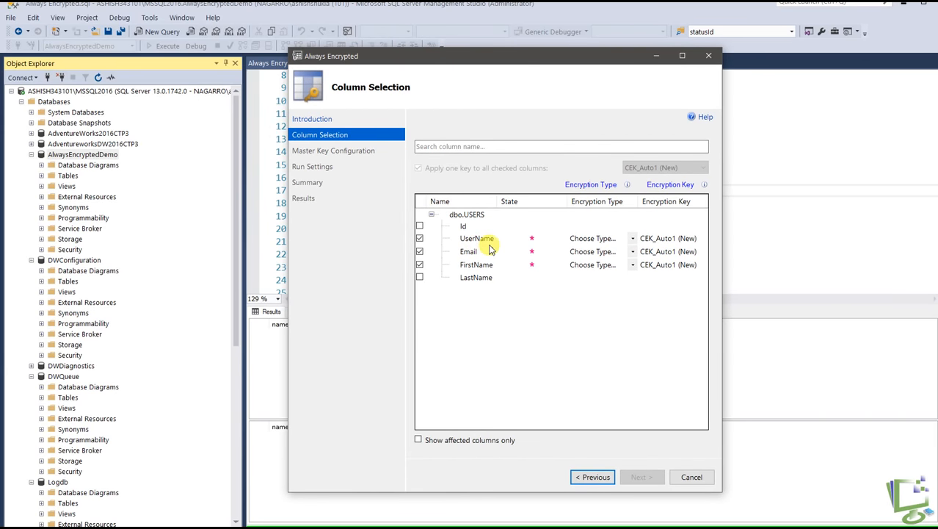
Set the encryption type of the UserName column to Deterministic
click(633, 240)
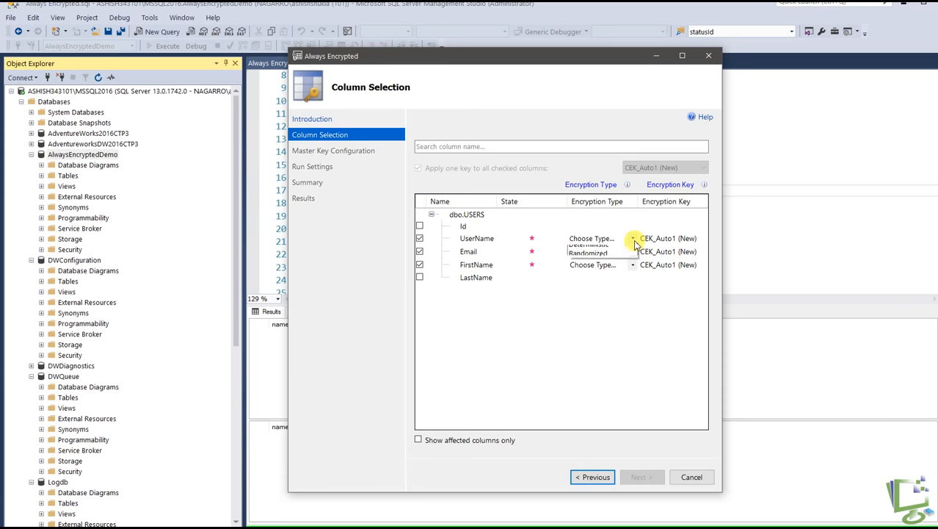
click(633, 240)
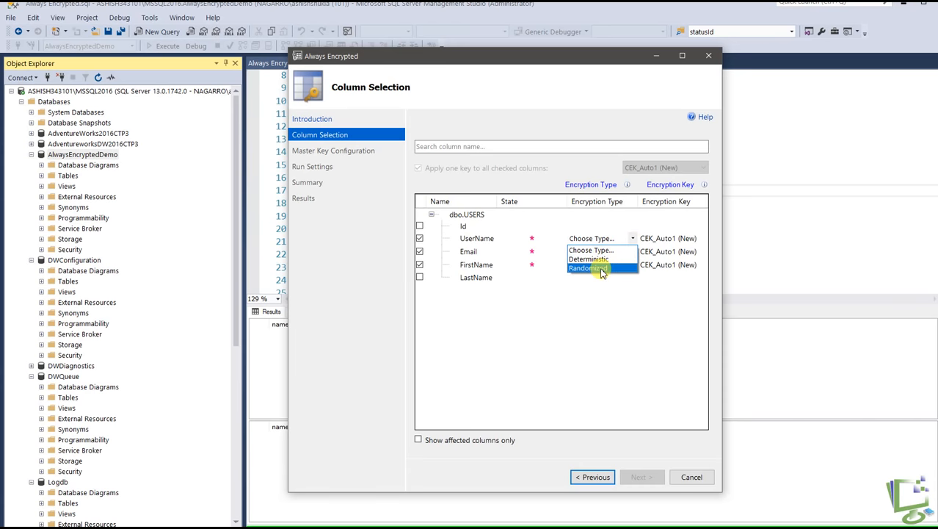
click(562, 307)
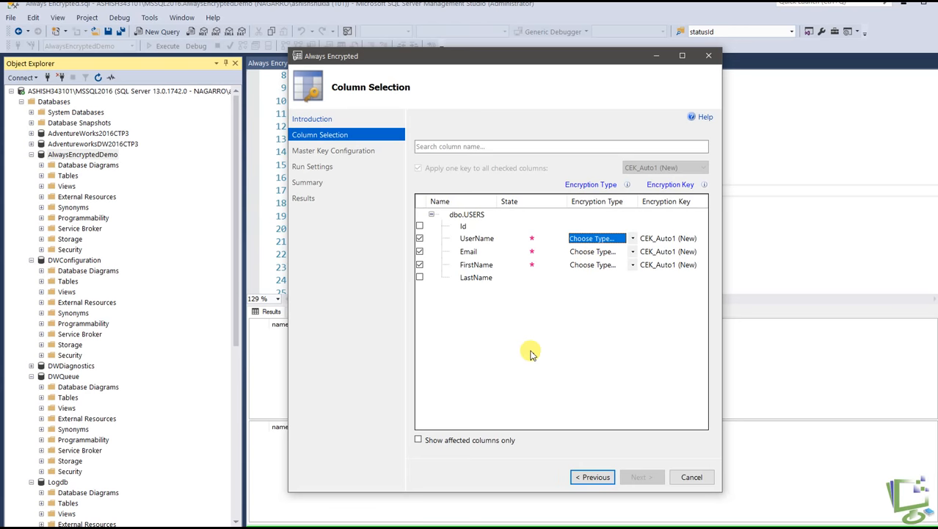
click(633, 238)
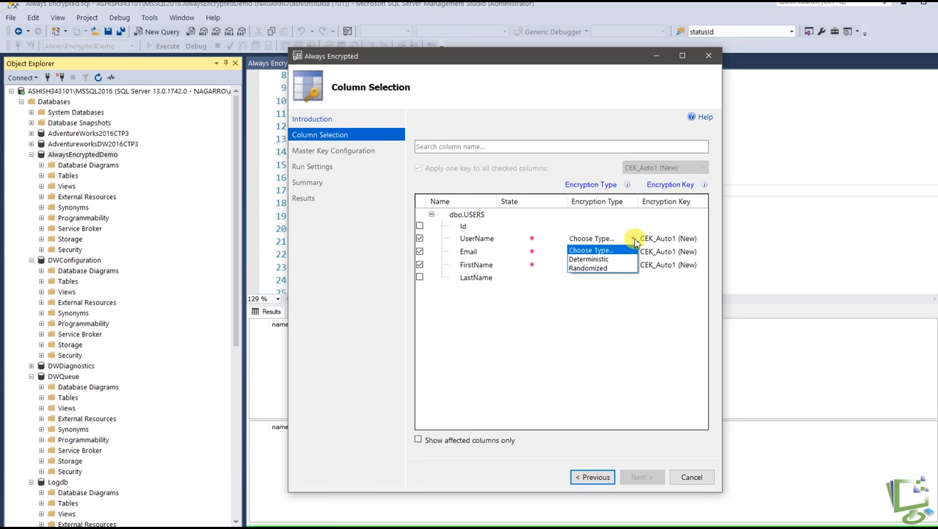
click(602, 260)
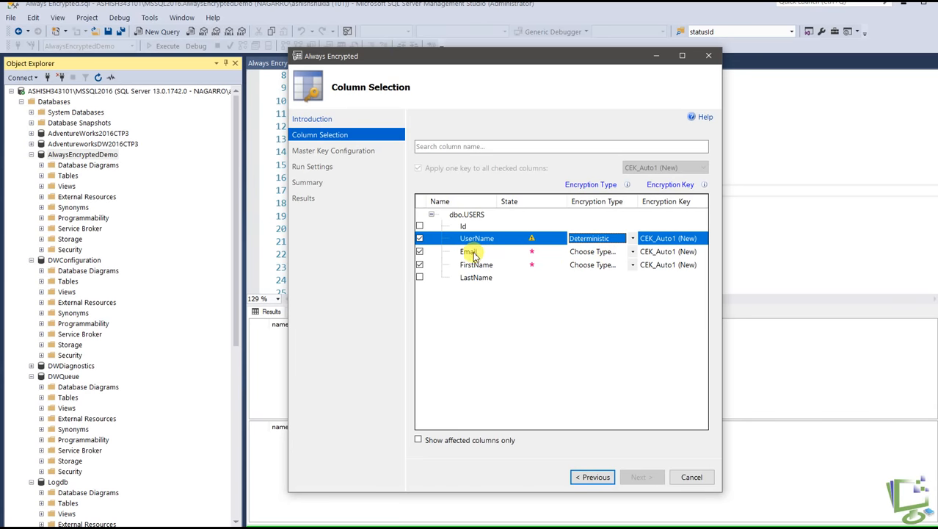
Set the encryption type of the Email and FirstName columns to Randomized
click(635, 255)
click(635, 255)
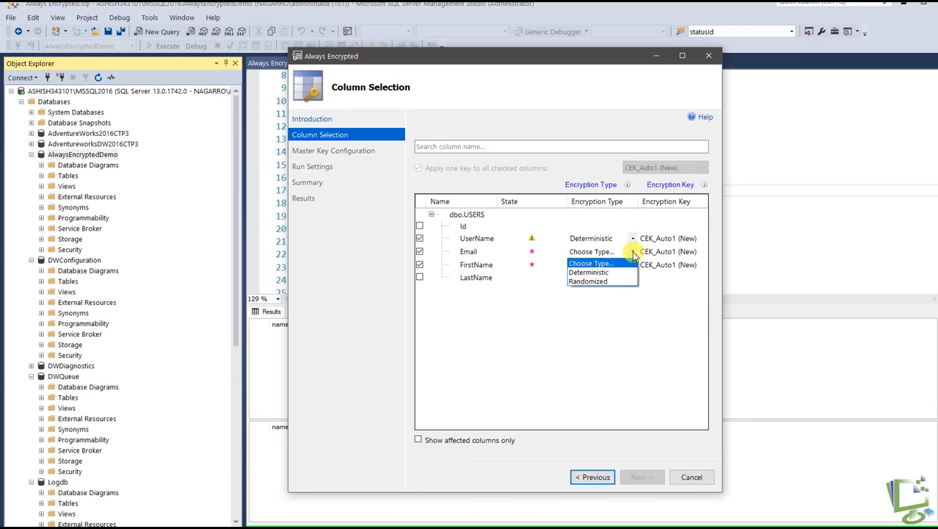
click(591, 281)
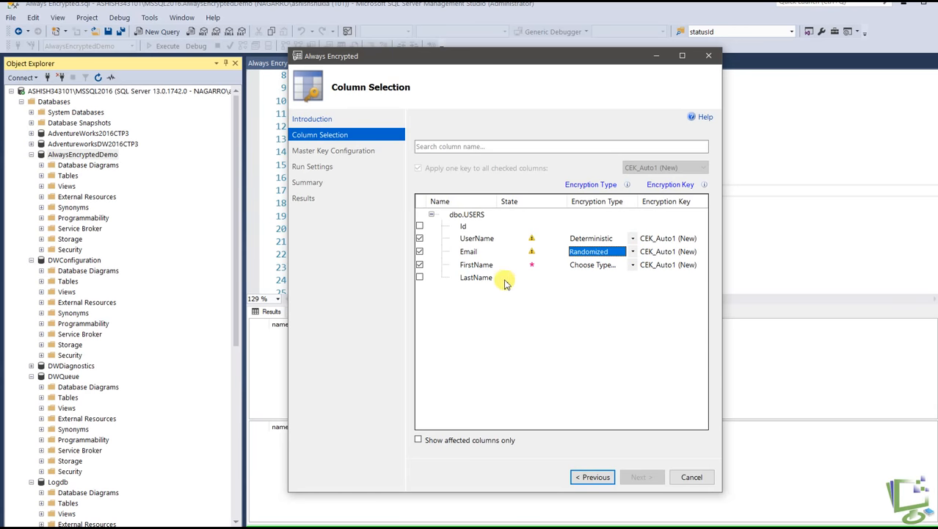
click(635, 267)
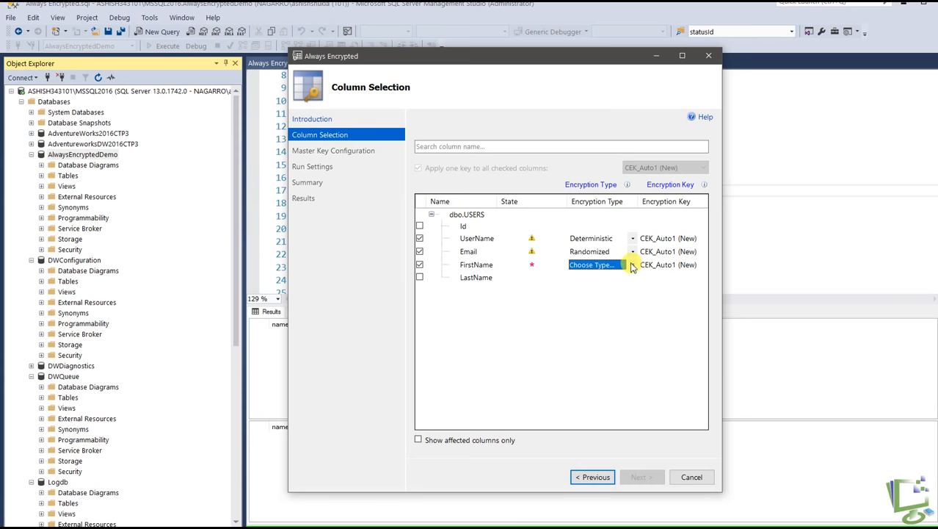
click(633, 265)
click(593, 294)
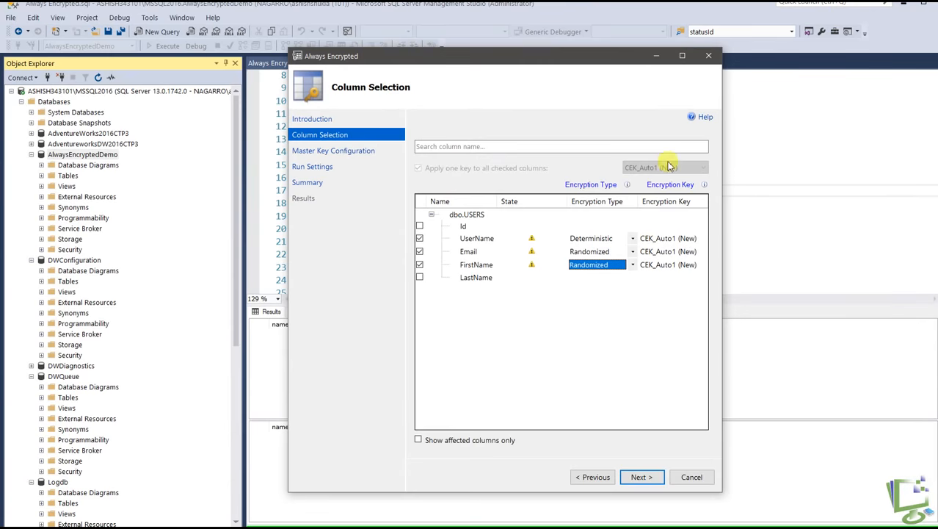
Set the master key source to Local Machine in the Windows certificate store and advance to the Summary page with Proceed to finish now
click(640, 476)
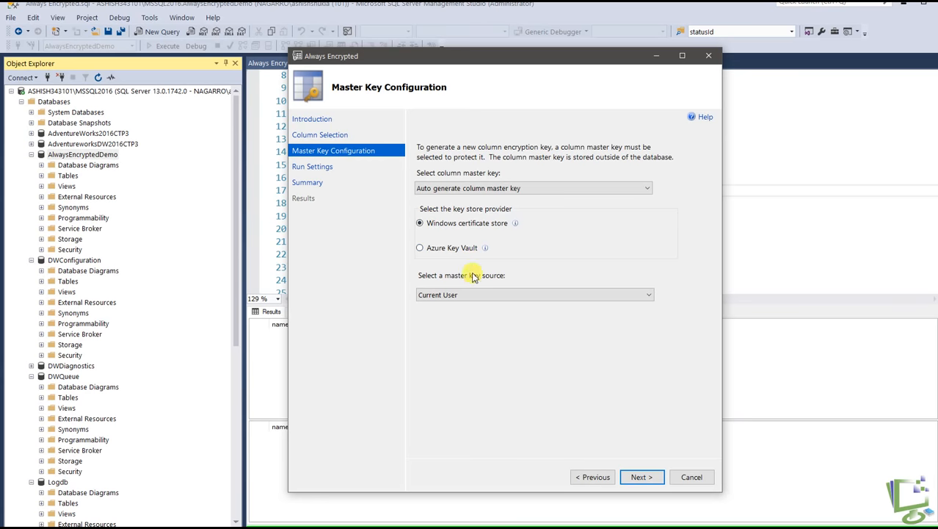
click(471, 297)
click(527, 316)
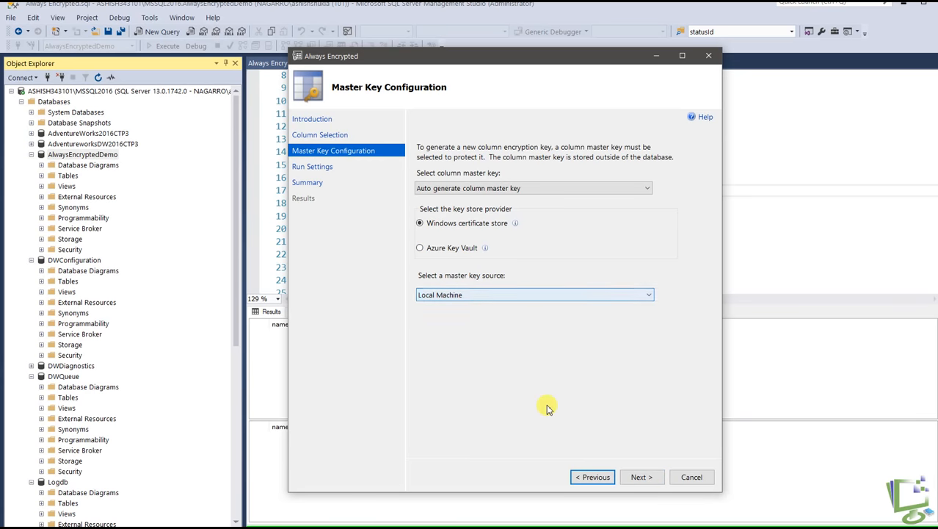
click(640, 477)
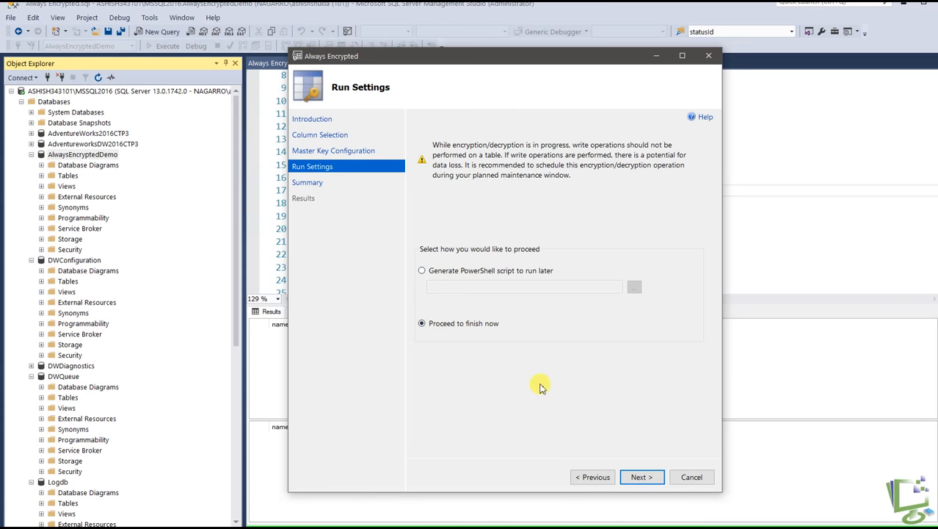
click(641, 477)
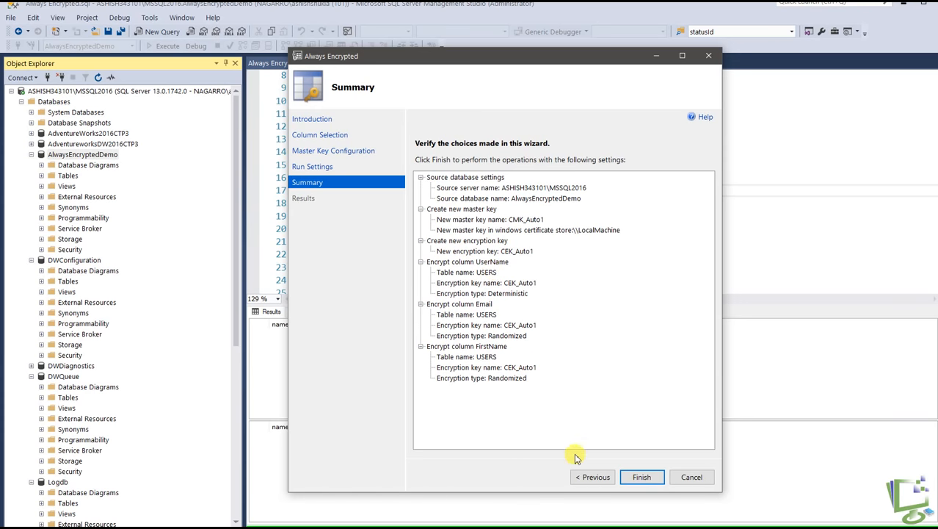
Revisit the earlier wizard pages, and finish the wizard from the Summary page to perform the encryption and close it
click(593, 477)
click(595, 478)
click(596, 479)
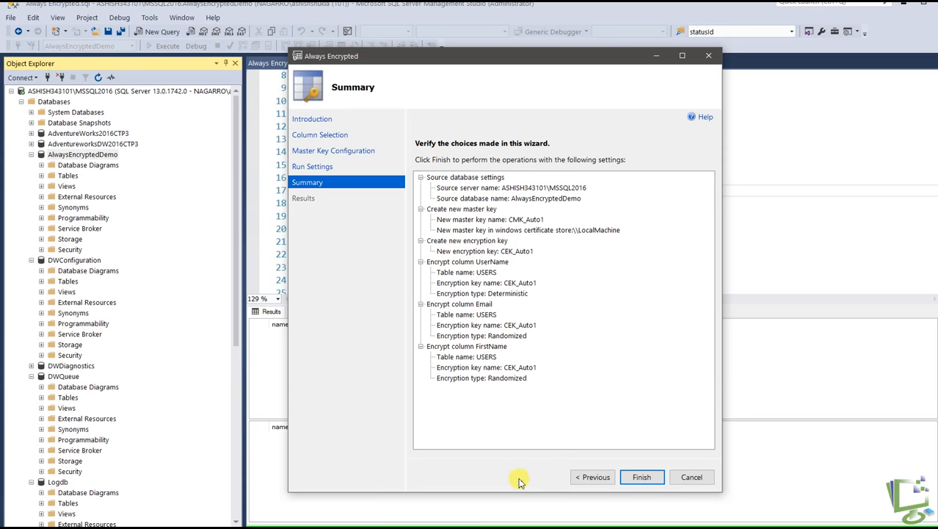
click(652, 476)
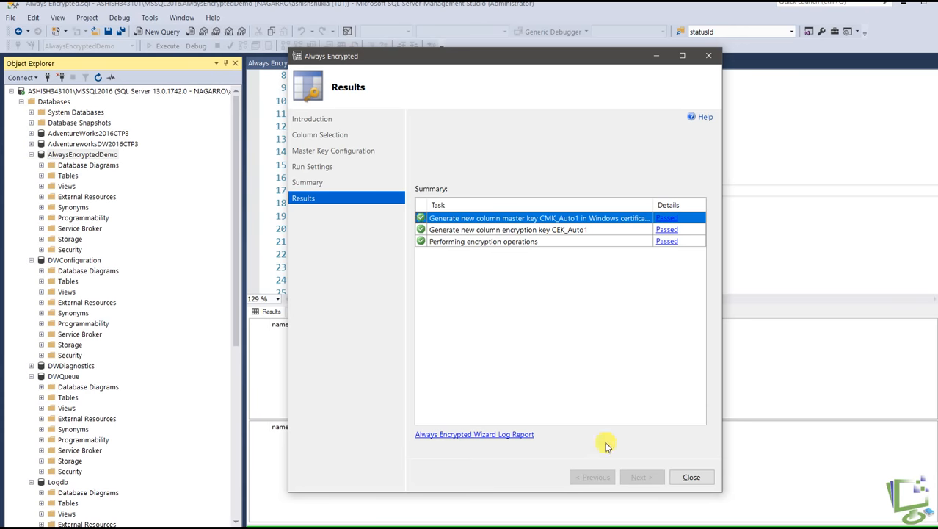
click(691, 477)
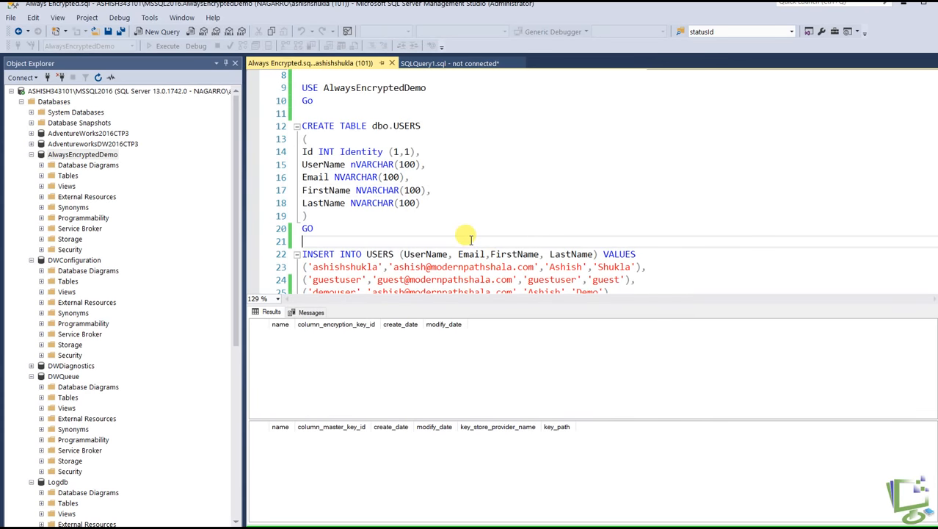
Hide the old query results and rerun the "View the keys" queries on sys.column_encryption_keys and sys.column_master_keys
key(ctrl+r)
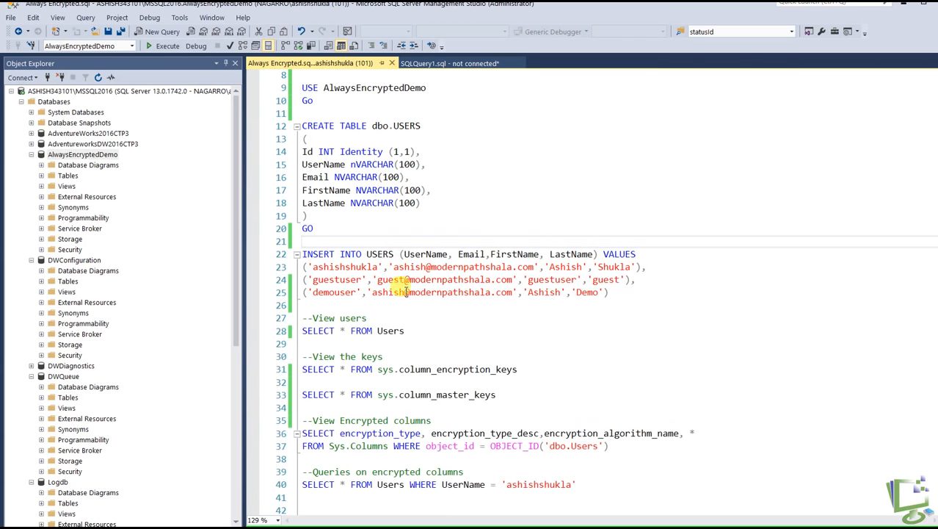
scroll(549, 194, down, 5)
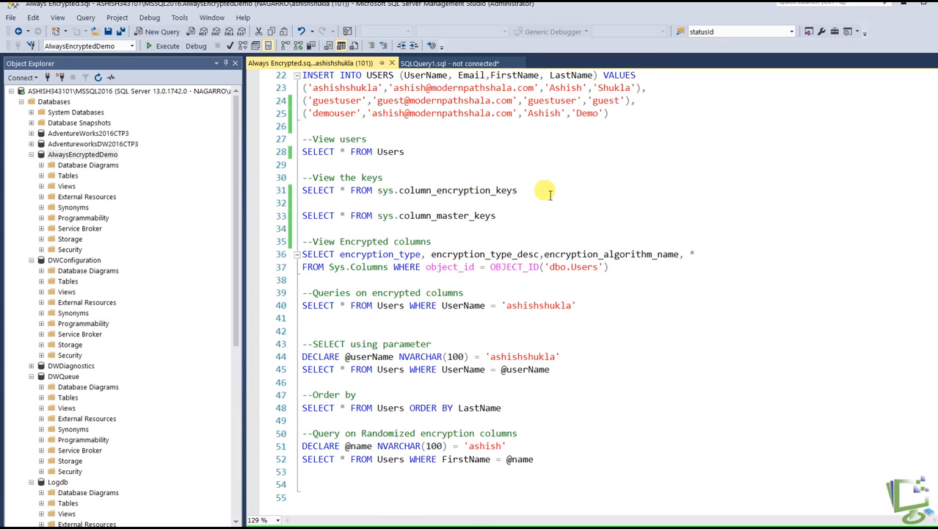
click(470, 188)
drag(509, 218, 301, 177)
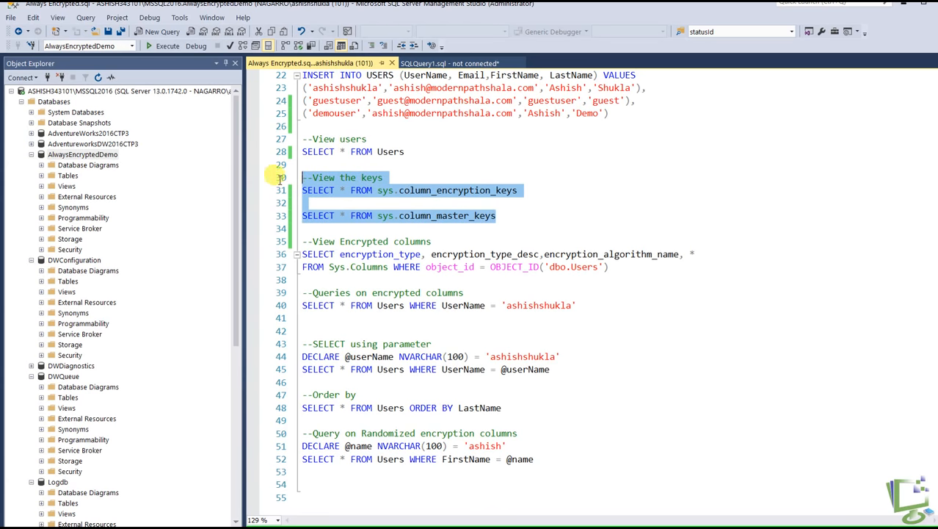
click(162, 48)
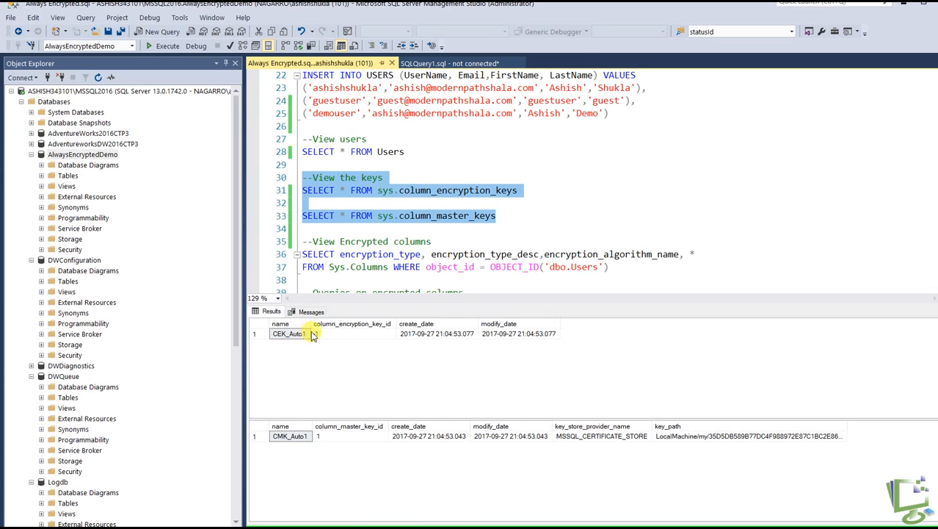
Examine the encryption key's name and creation date, and the master key's name and key path in the query results
click(288, 338)
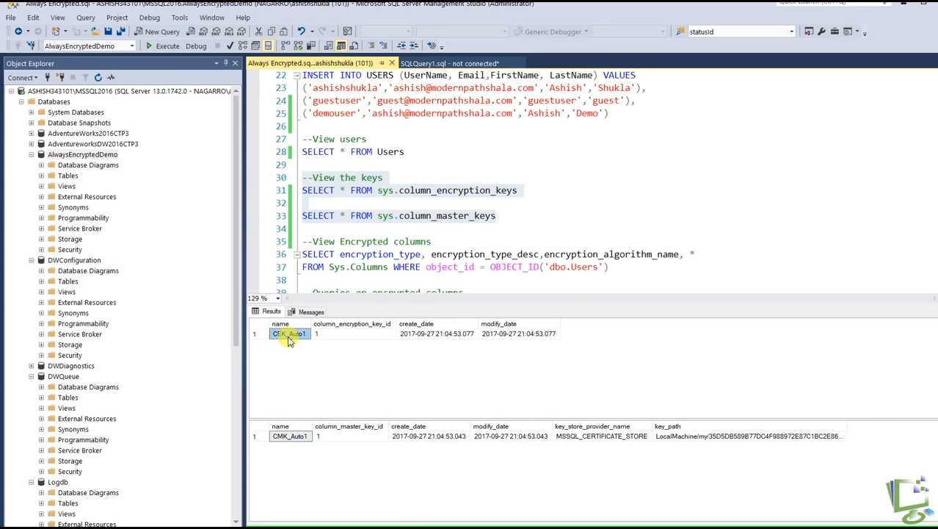
click(417, 336)
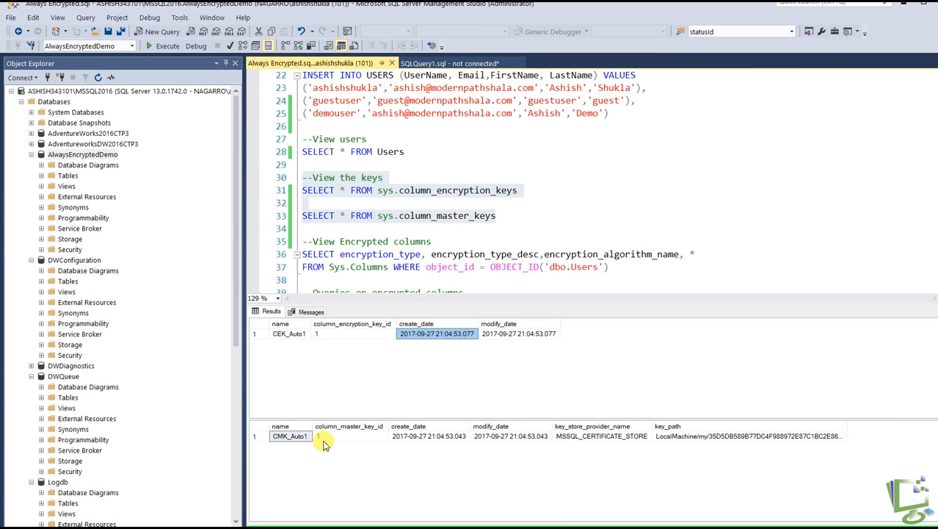
click(672, 439)
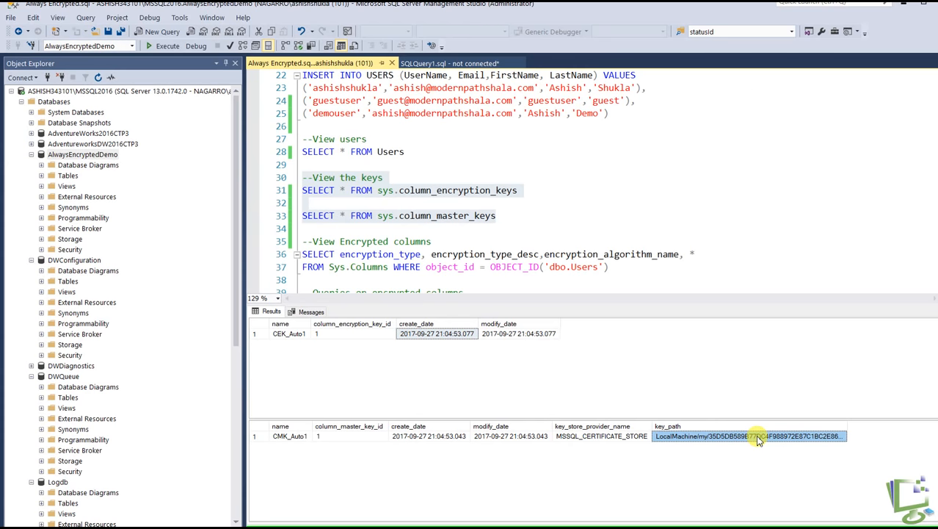
click(277, 439)
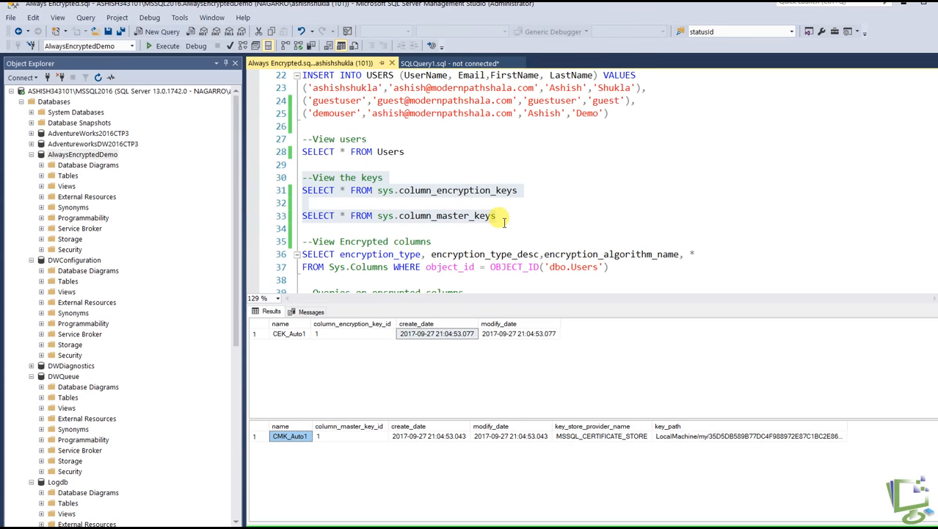
click(554, 245)
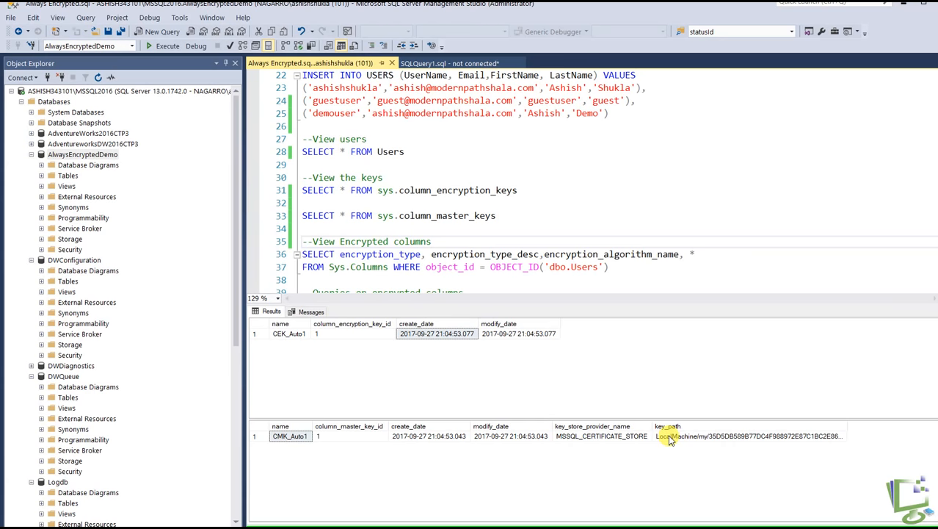
click(303, 438)
click(420, 278)
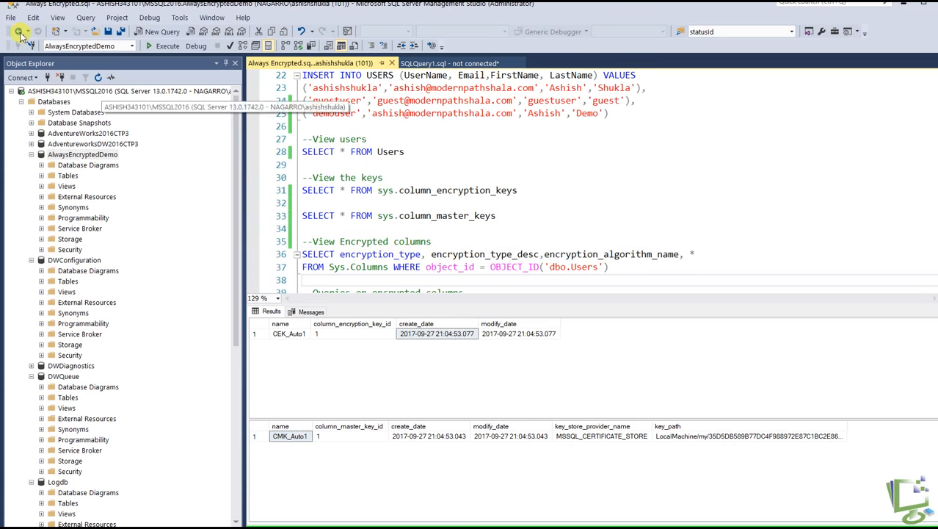
Switch to Manage computer certificates and locate Always Encrypted Auto Certificate1 among the local computer's Personal certificates
click(3, 2)
text(mcer)
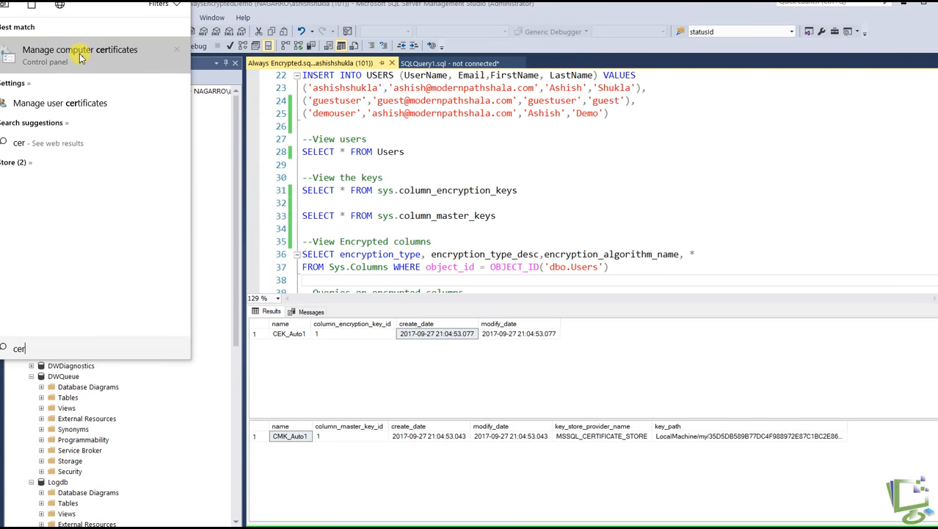
click(80, 49)
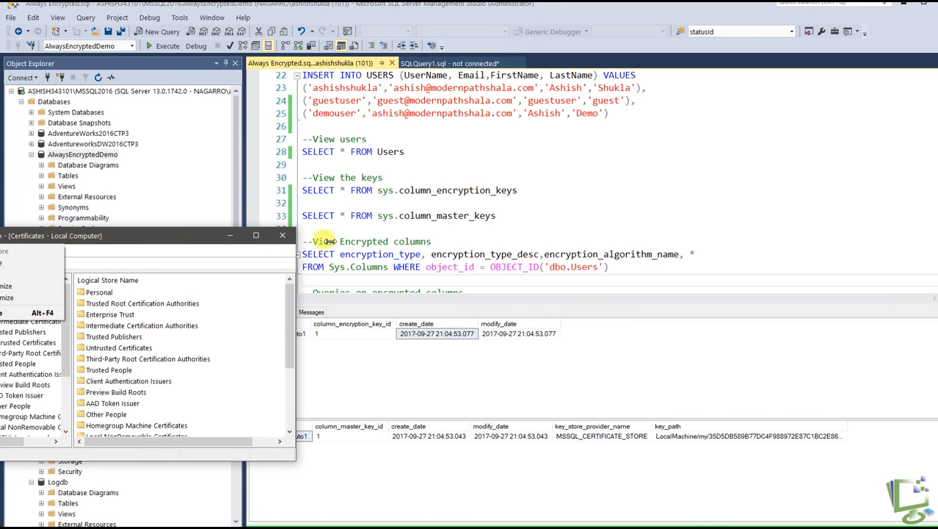
drag(165, 236, 355, 227)
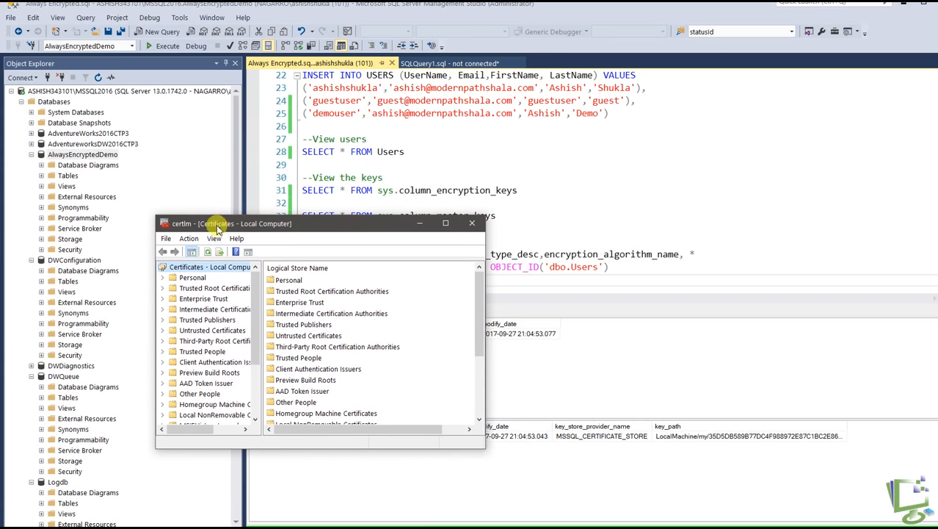
click(163, 278)
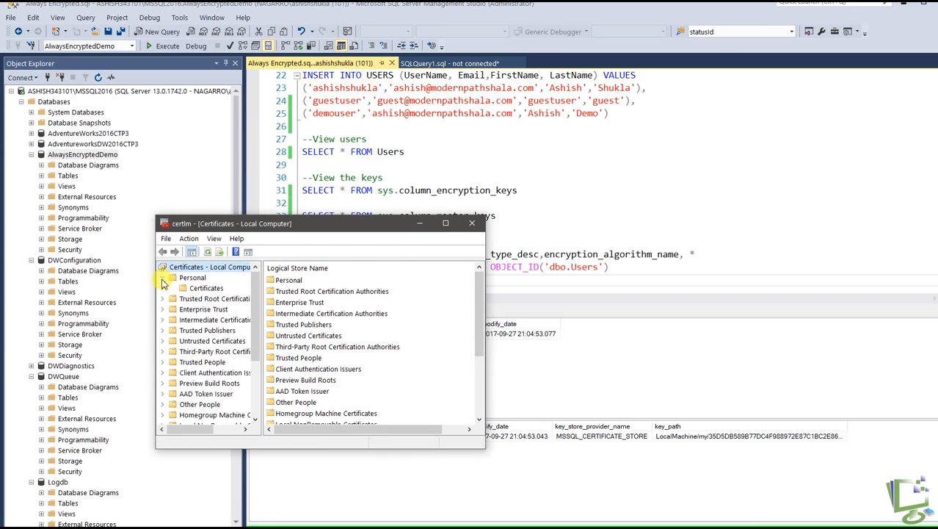
click(205, 288)
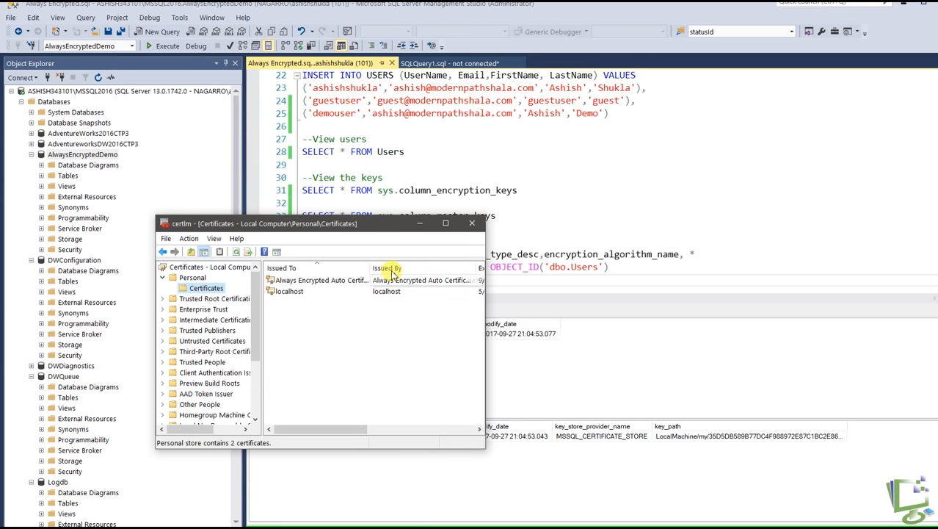
drag(485, 254, 812, 254)
drag(373, 267, 490, 266)
click(299, 282)
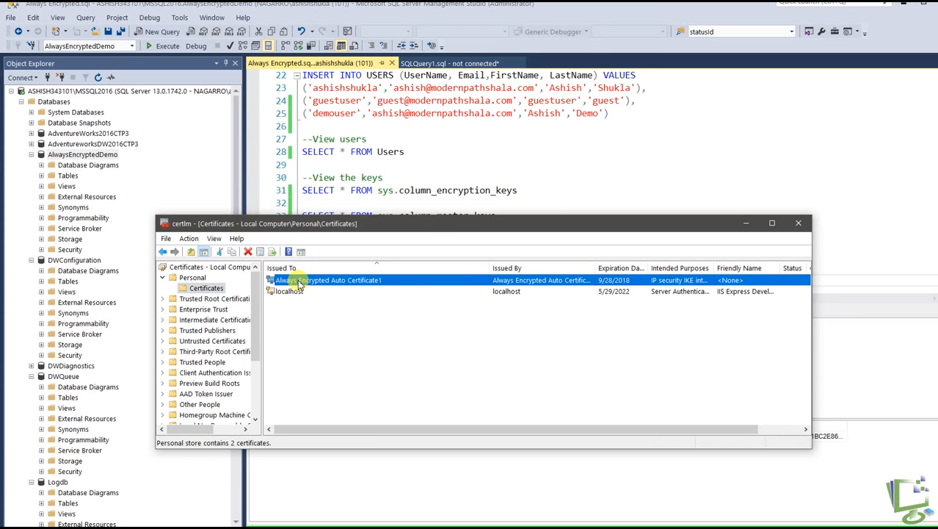
Examine the signature algorithm and certification path of Always Encrypted Auto Certificate1, and close the certificate manager
double_click(499, 281)
drag(307, 225, 400, 149)
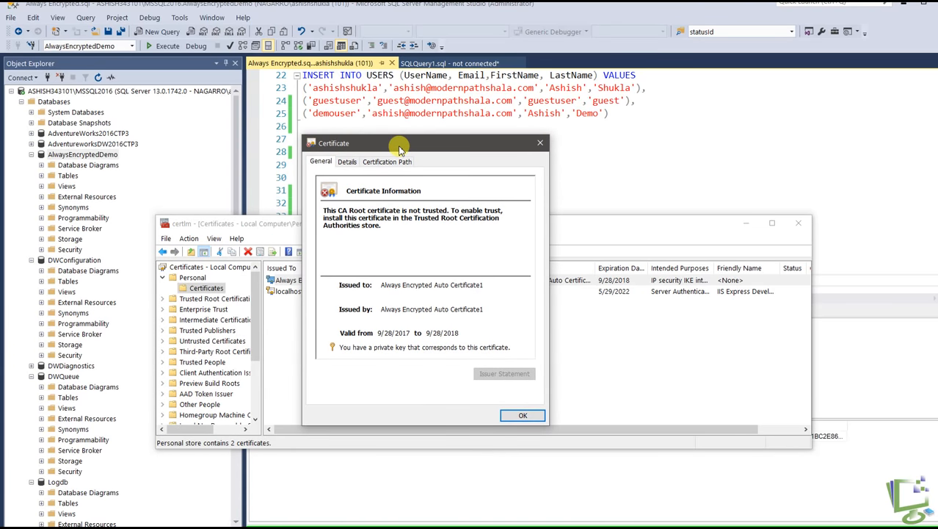
click(347, 162)
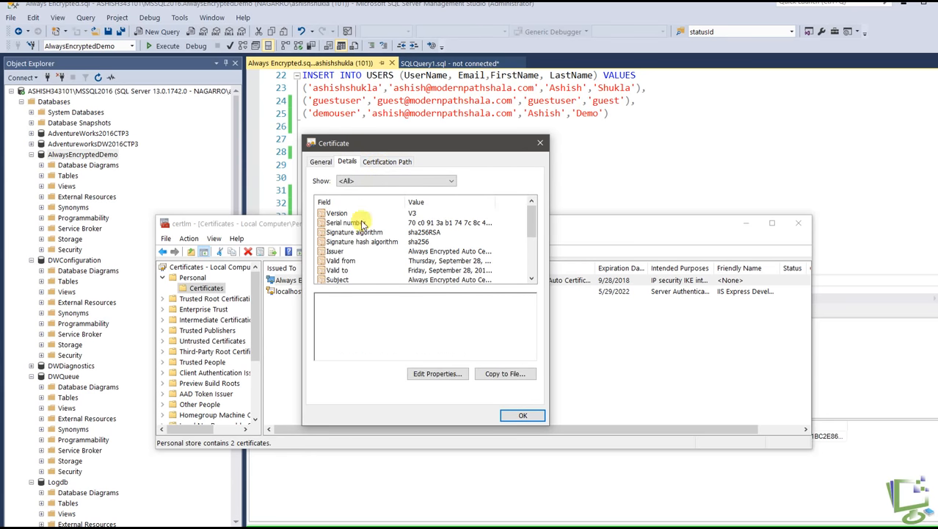
click(358, 241)
click(356, 232)
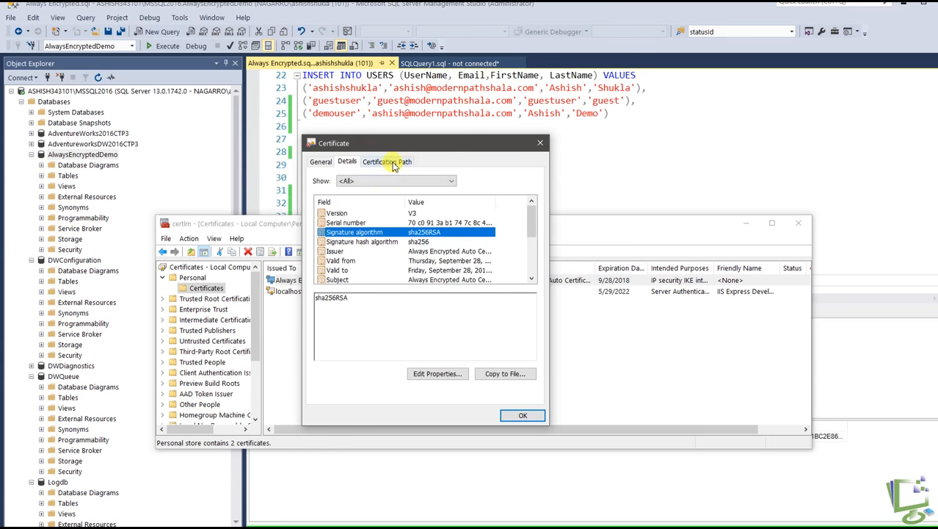
click(391, 163)
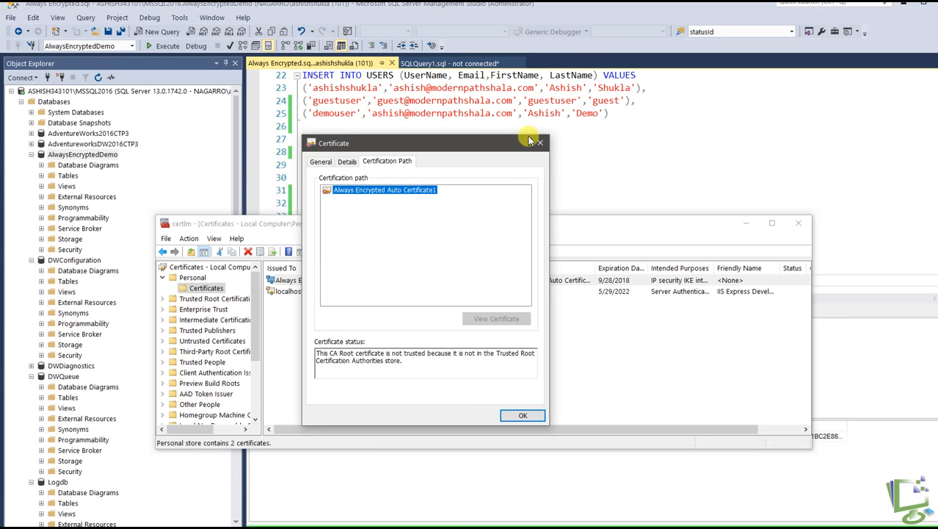
click(540, 142)
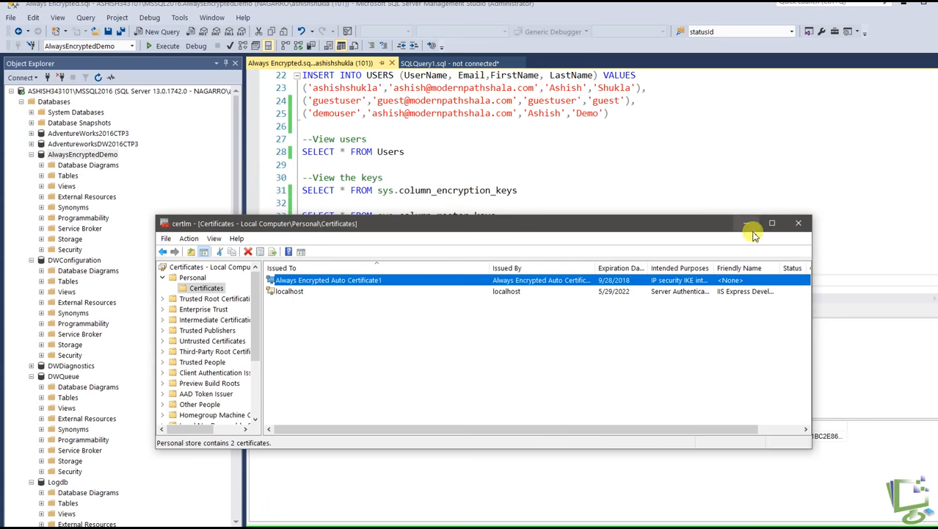
click(799, 226)
Run the "View Encrypted columns" query on Sys.Columns for the dbo.Users table
scroll(683, 180, down, 2)
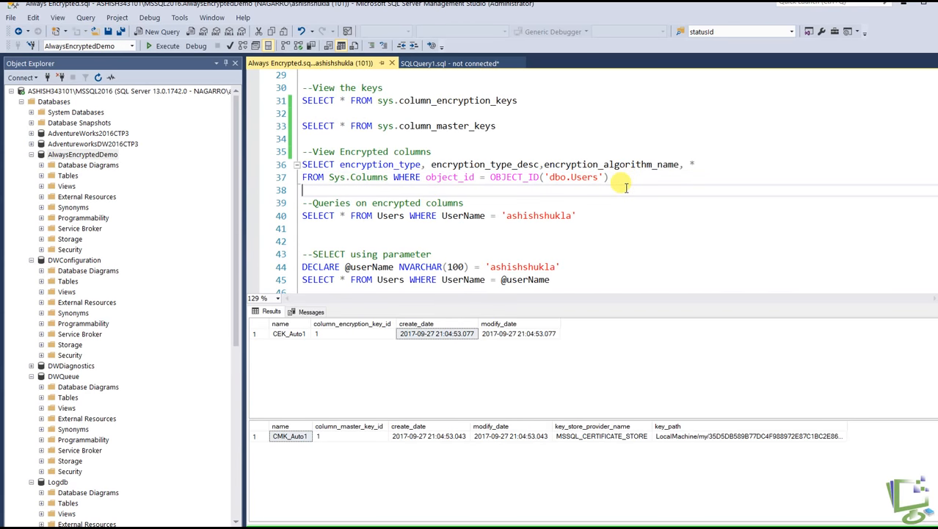
click(367, 178)
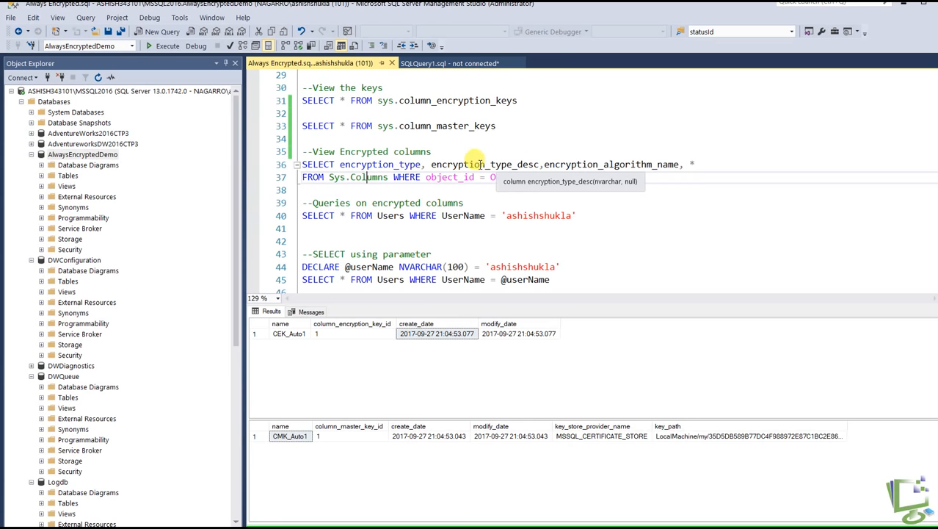
drag(632, 183, 287, 153)
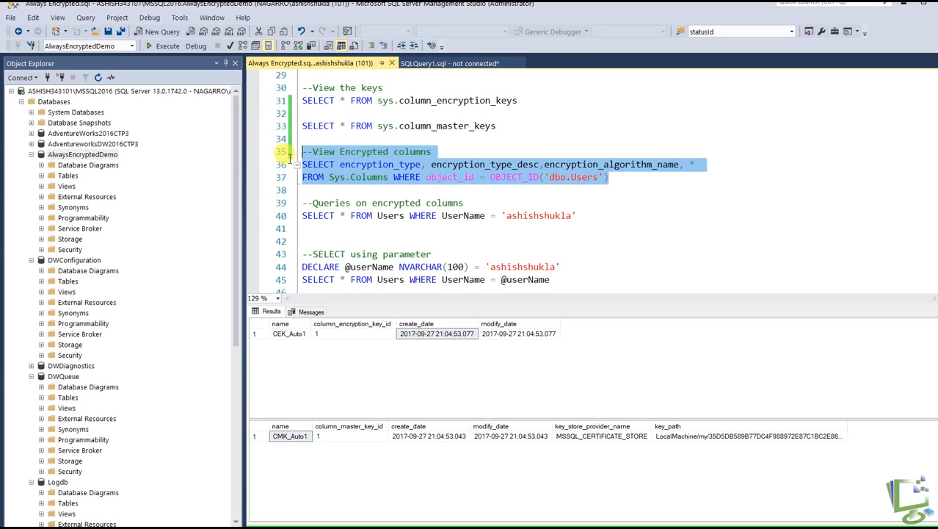
click(161, 45)
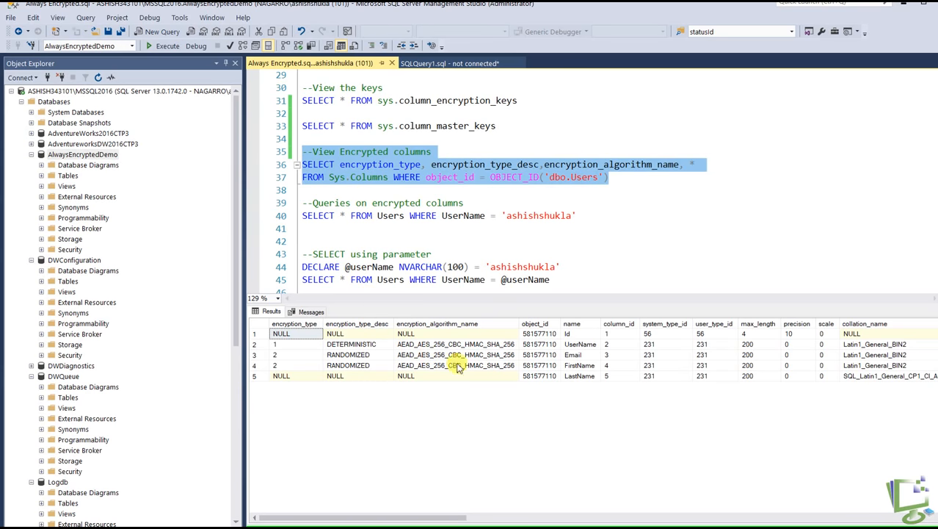
Examine the encryption type descriptions of the UserName, Email and FirstName columns in the query results
click(588, 345)
click(584, 355)
click(582, 366)
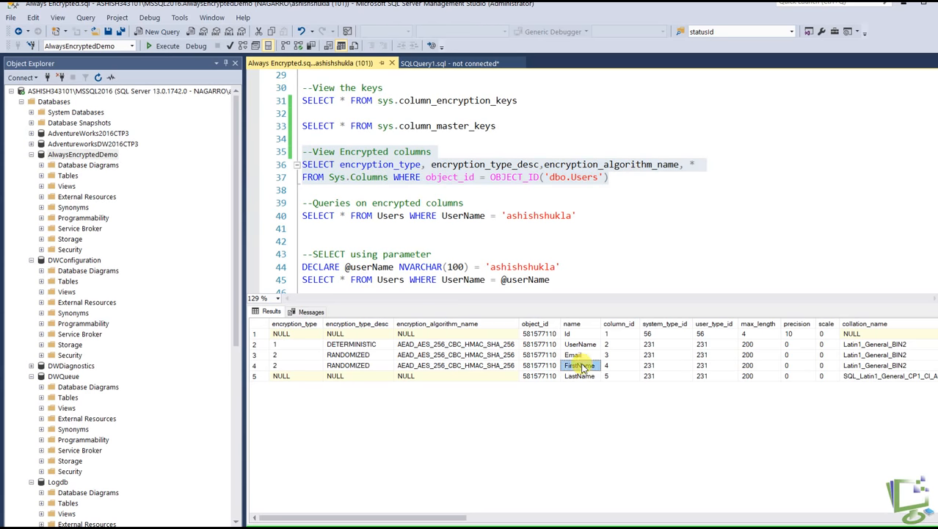
click(356, 366)
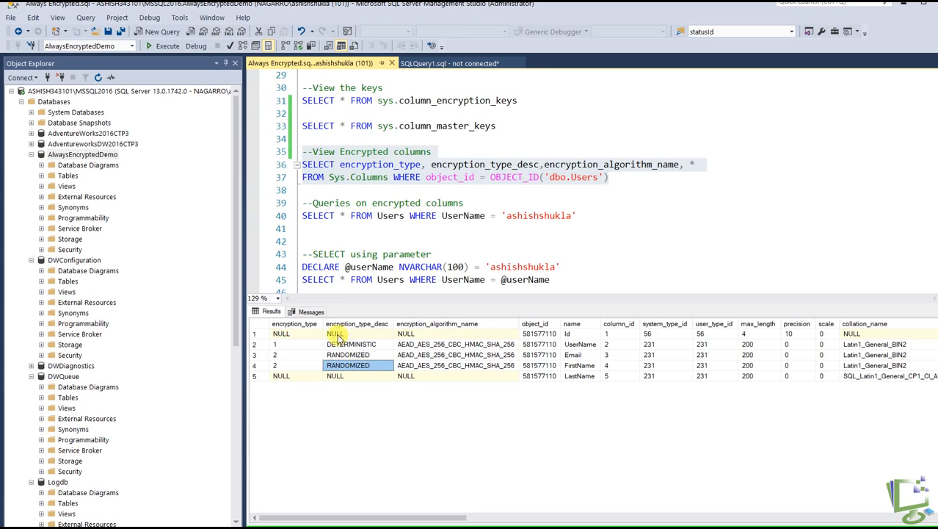
click(360, 346)
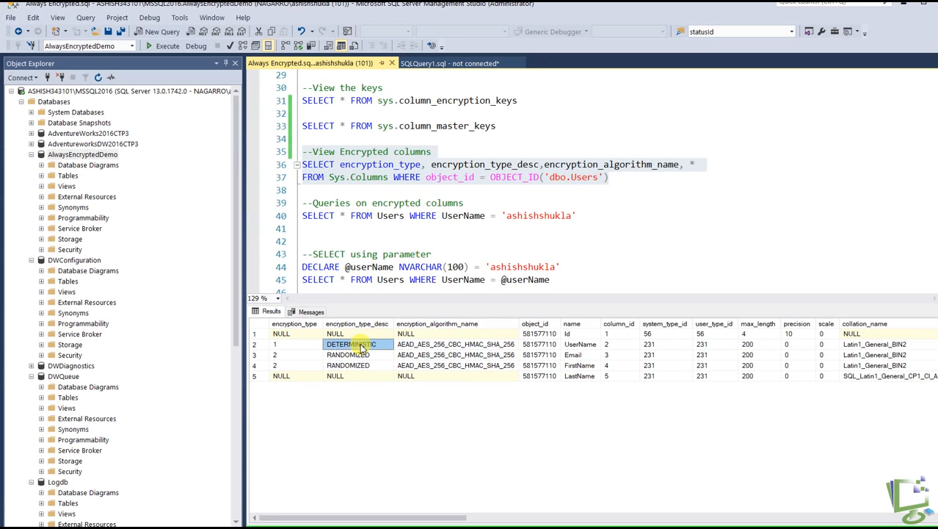
drag(360, 354, 365, 365)
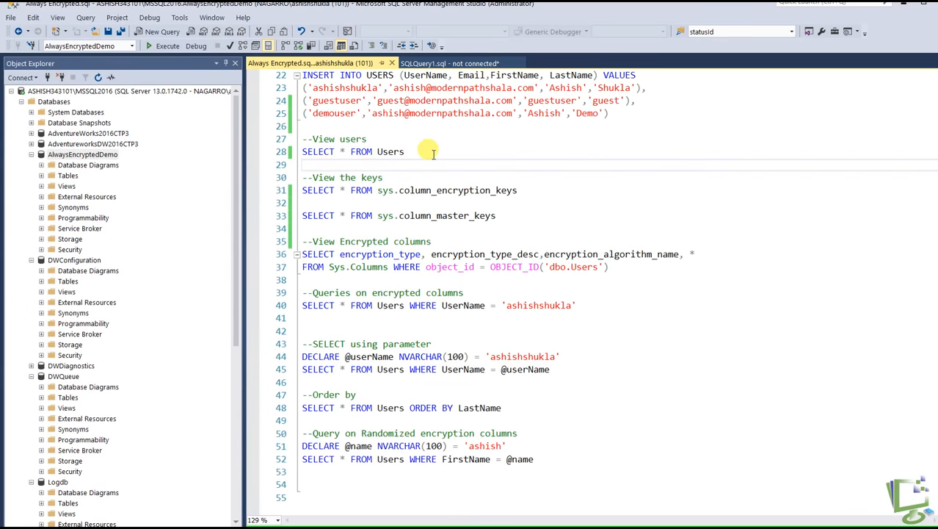
Run the "View users" query, SELECT * FROM Users, and inspect the UserName values of all returned rows
drag(426, 151, 272, 138)
click(163, 45)
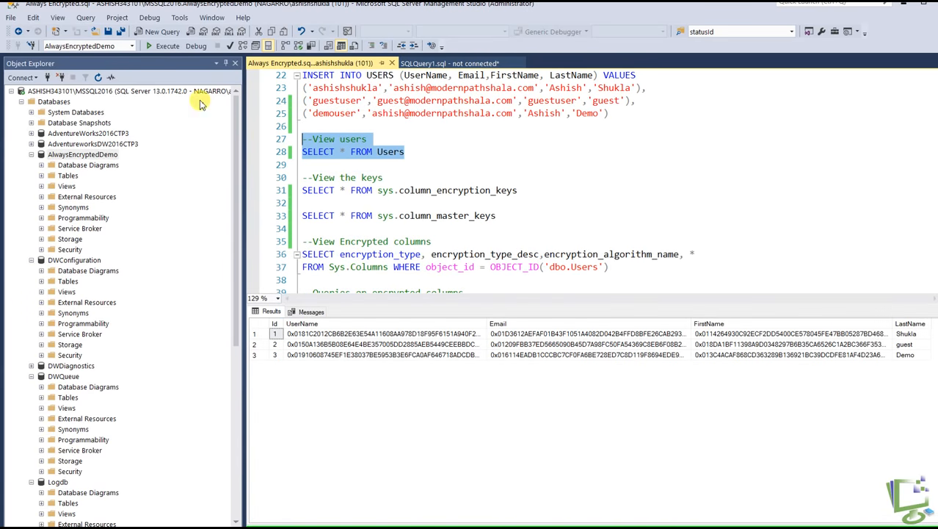
click(348, 335)
click(344, 343)
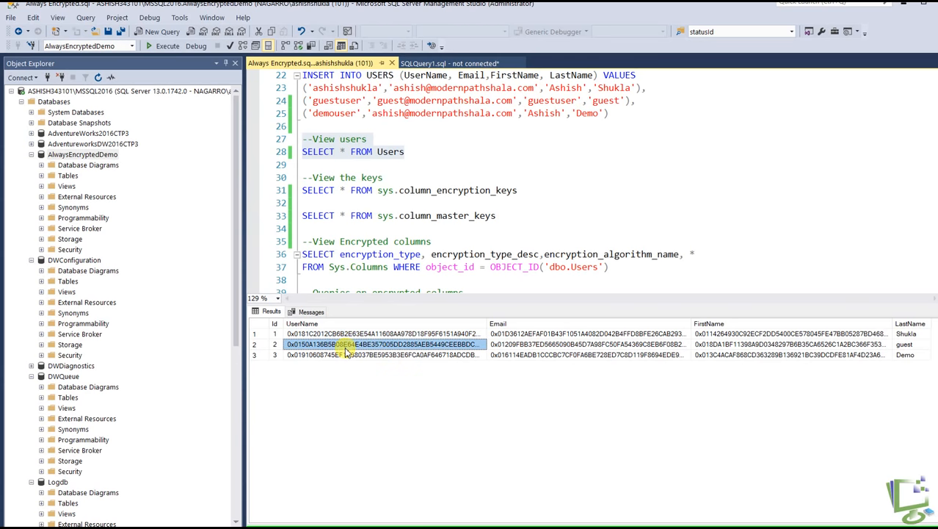
drag(371, 335, 376, 355)
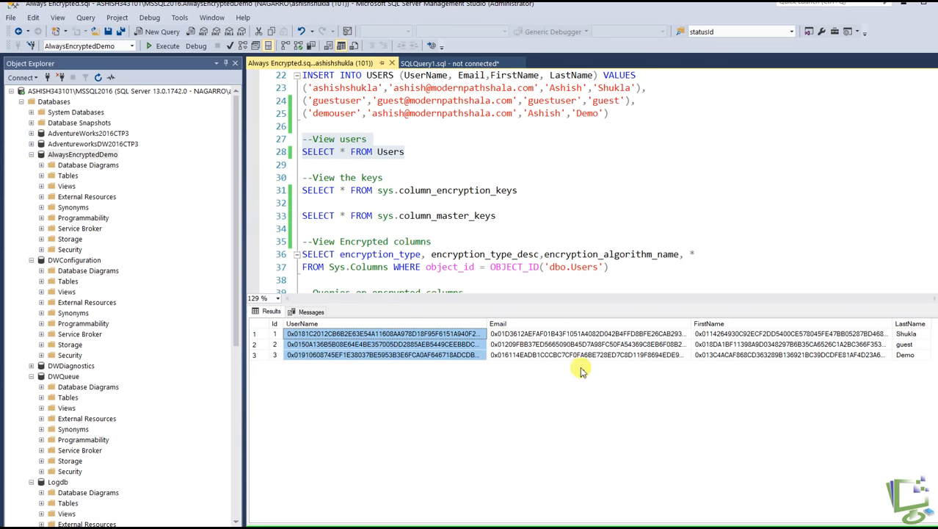
Compare the Email and FirstName values in the first and third rows of the INSERT statement with their encrypted values in the results
click(531, 214)
click(401, 89)
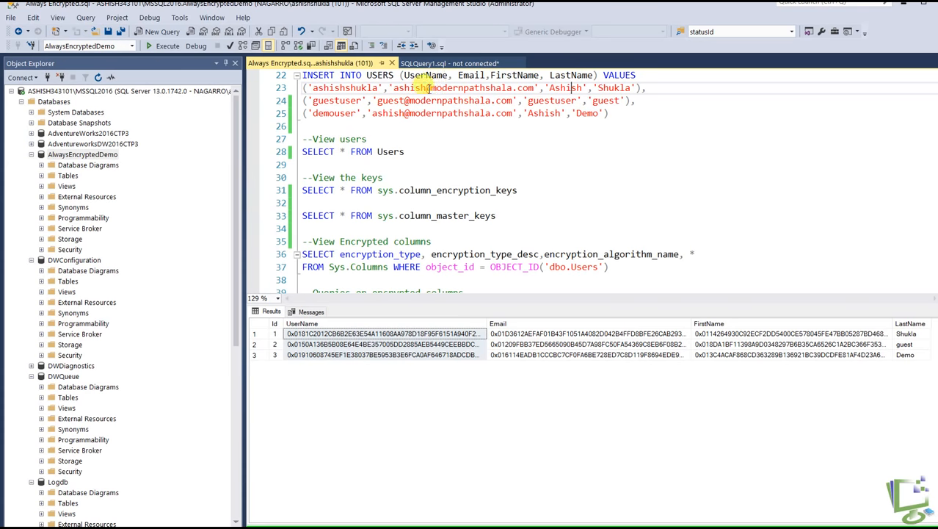
click(433, 113)
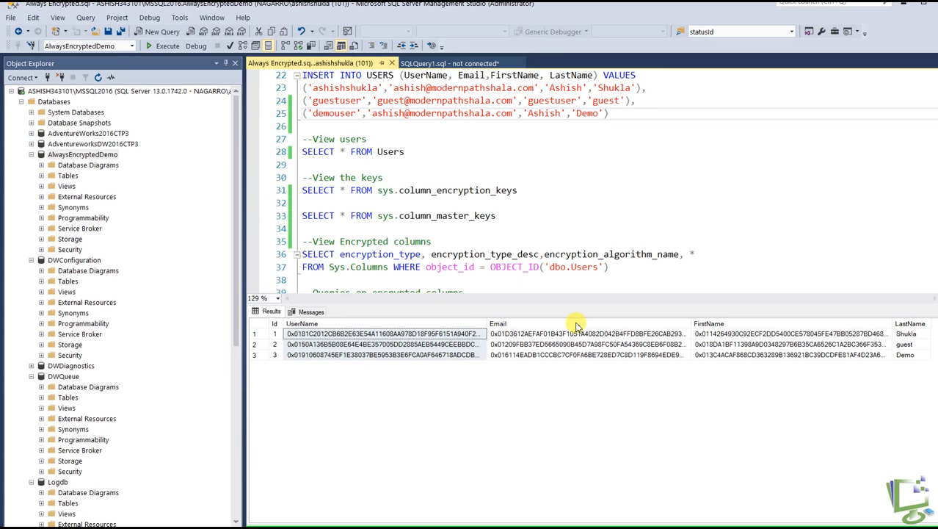
click(534, 333)
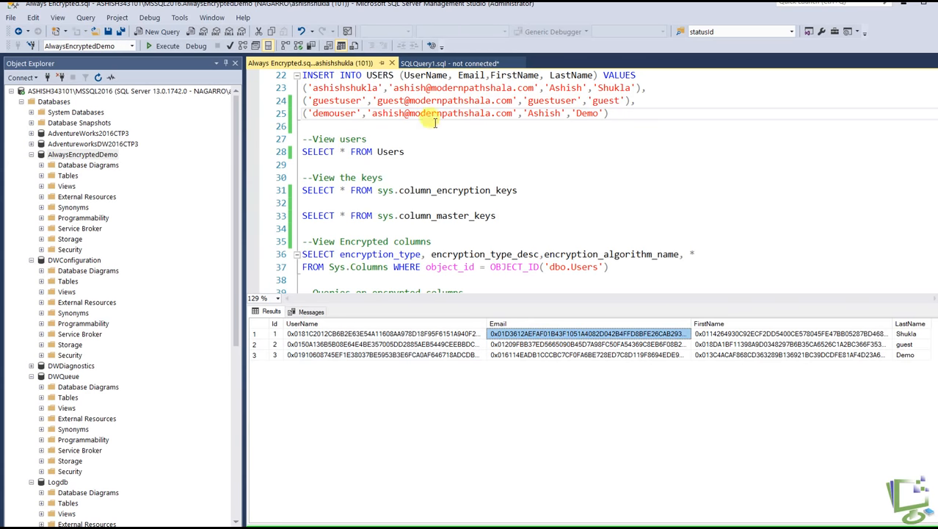
click(585, 355)
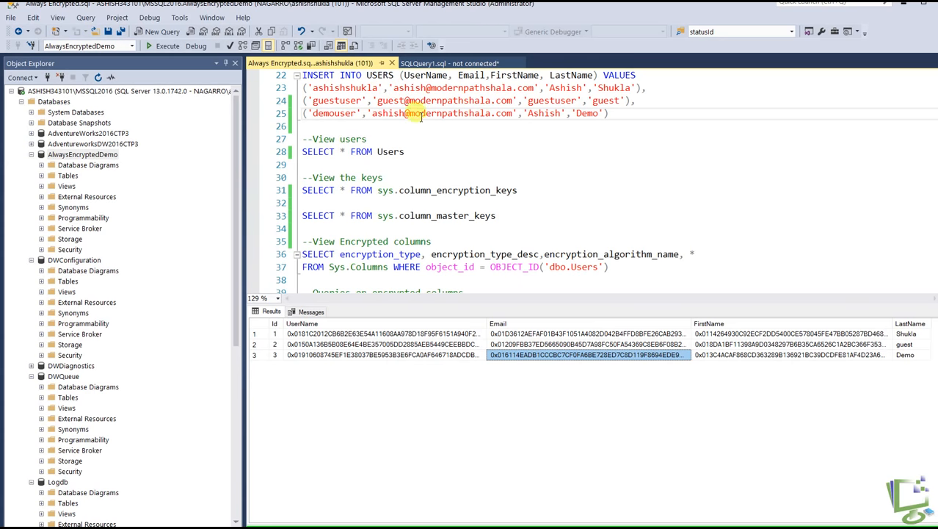
click(551, 333)
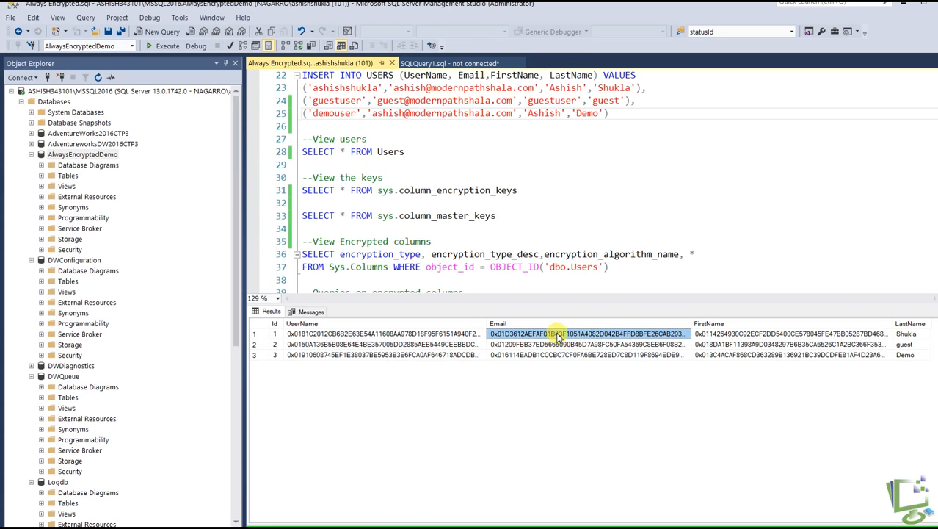
click(519, 356)
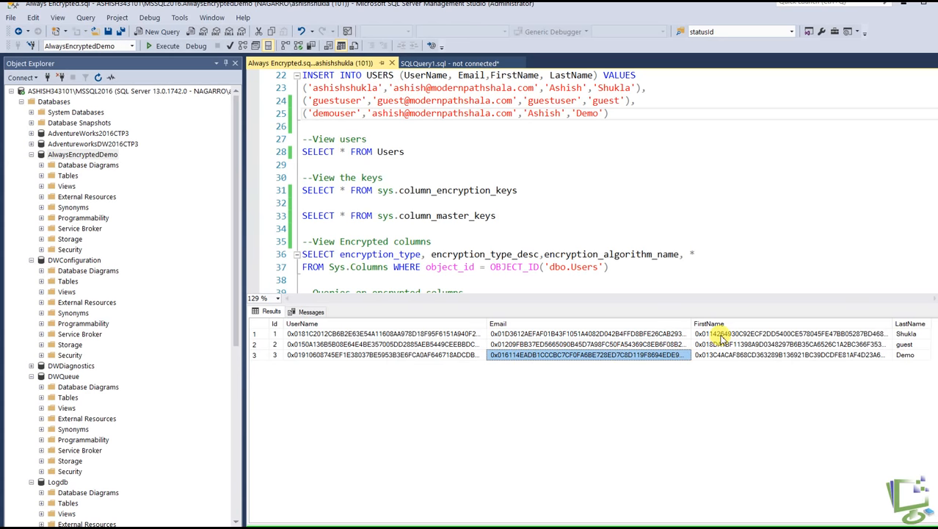
click(724, 357)
click(602, 216)
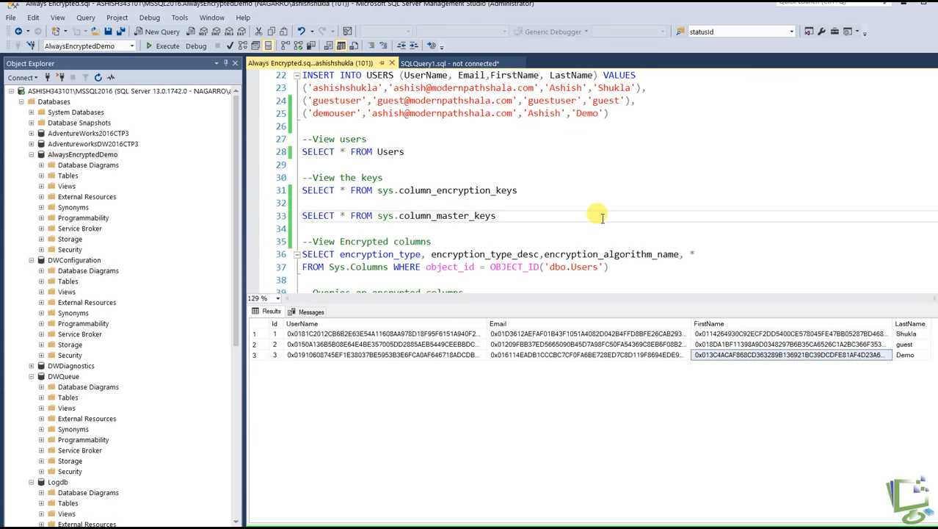